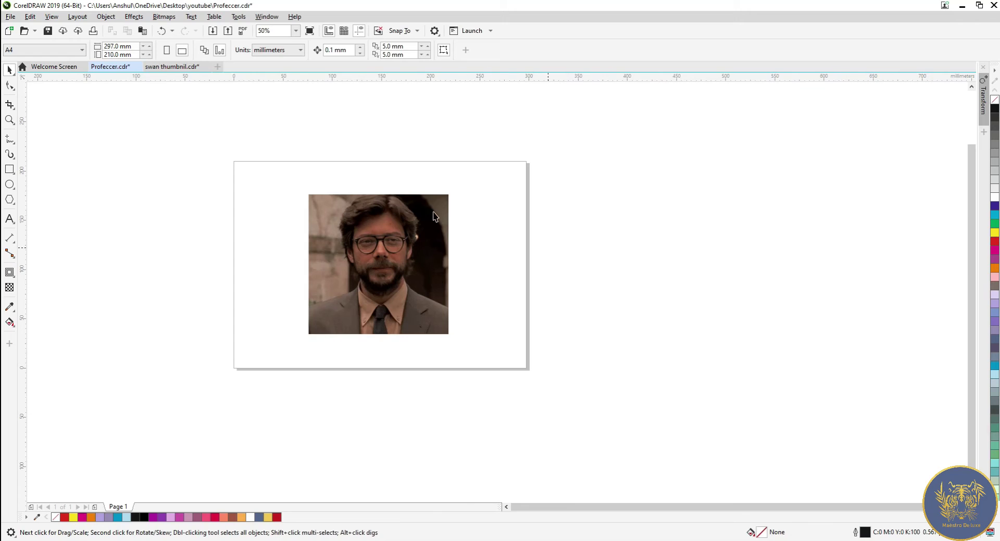
Zoom to 100% and drag the portrait photo up and to the left.
{"action": "scroll", "coordinate": [318, 265], "scroll_direction": "up", "scroll_amount": 1}
{"action": "left_click", "coordinate": [428, 243]}
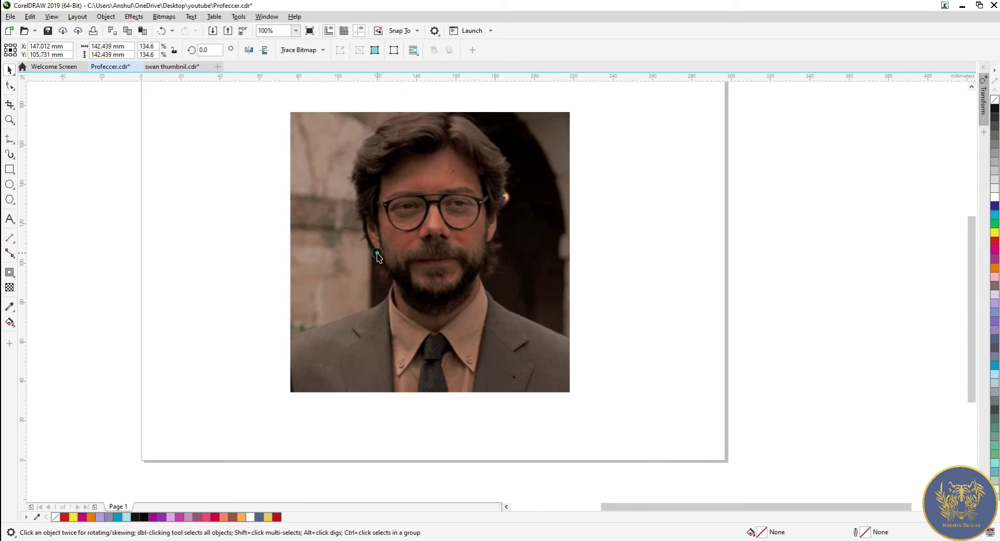
{"action": "left_click", "coordinate": [763, 265]}
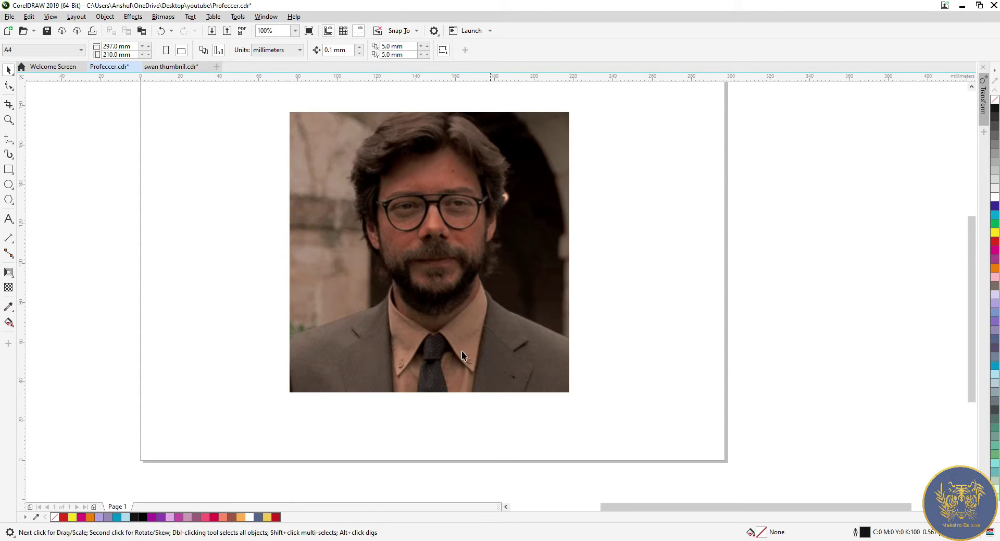
{"action": "left_click_drag", "start_coordinate": [438, 226], "coordinate": [340, 194]}
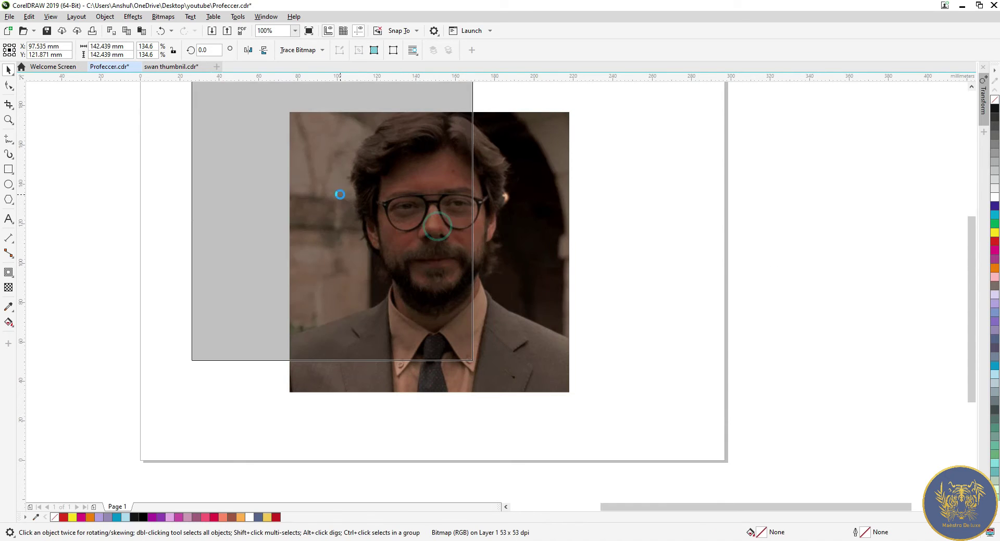
{"action": "scroll", "coordinate": [510, 297], "scroll_direction": "down", "scroll_amount": 4}
{"action": "left_click", "coordinate": [480, 281]}
{"action": "scroll", "coordinate": [481, 282], "scroll_direction": "up", "scroll_amount": 4}
{"action": "left_click", "coordinate": [480, 281]}
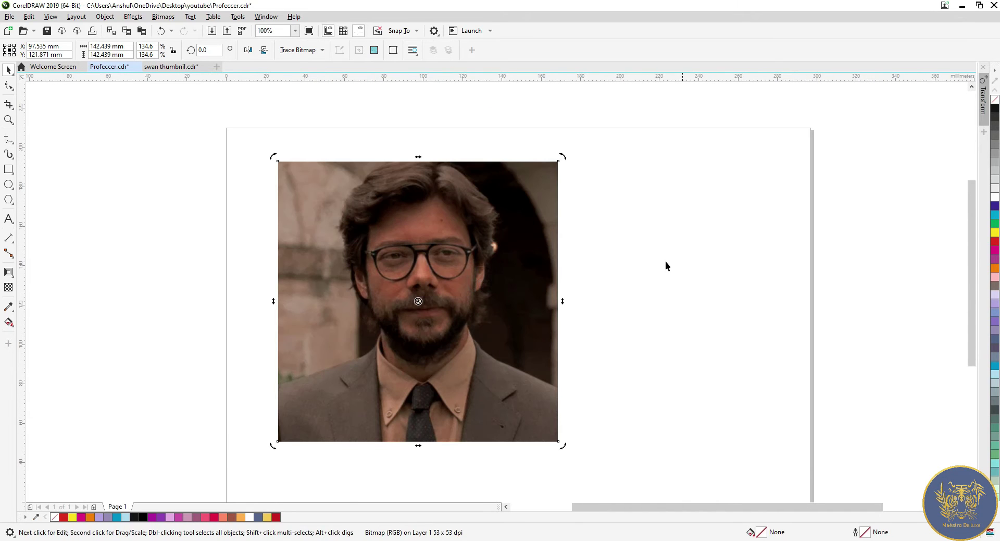
{"action": "left_click", "coordinate": [436, 280]}
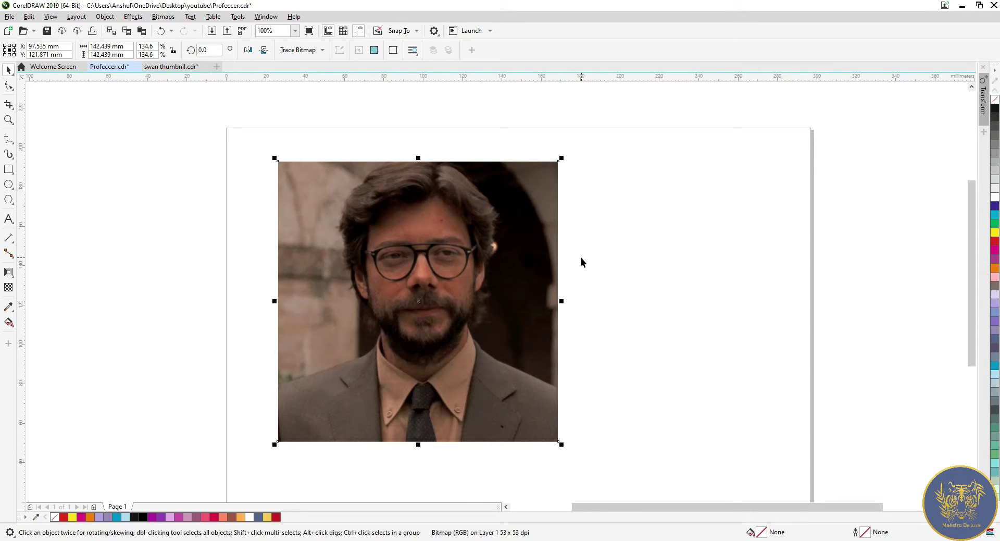
Fine-tune the photo's position by dragging it slightly right and down.
{"action": "left_click", "coordinate": [581, 261]}
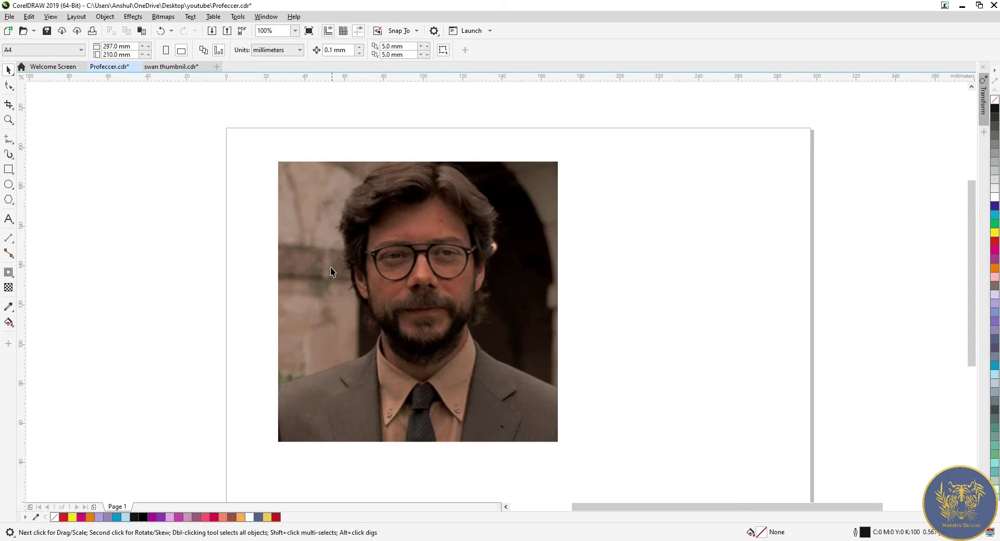
{"action": "left_click", "coordinate": [395, 325]}
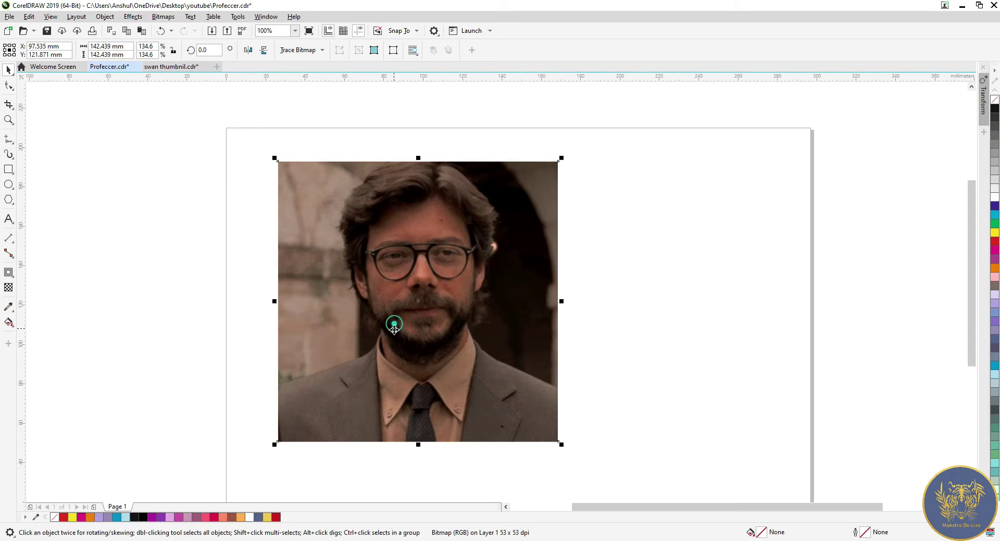
{"action": "left_click_drag", "start_coordinate": [455, 295], "coordinate": [471, 329]}
{"action": "left_click", "coordinate": [683, 184]}
{"action": "left_click", "coordinate": [505, 317]}
{"action": "scroll", "coordinate": [505, 317], "scroll_direction": "up", "scroll_amount": 3}
{"action": "scroll", "coordinate": [330, 189], "scroll_direction": "down", "scroll_amount": 3}
{"action": "left_click", "coordinate": [726, 261]}
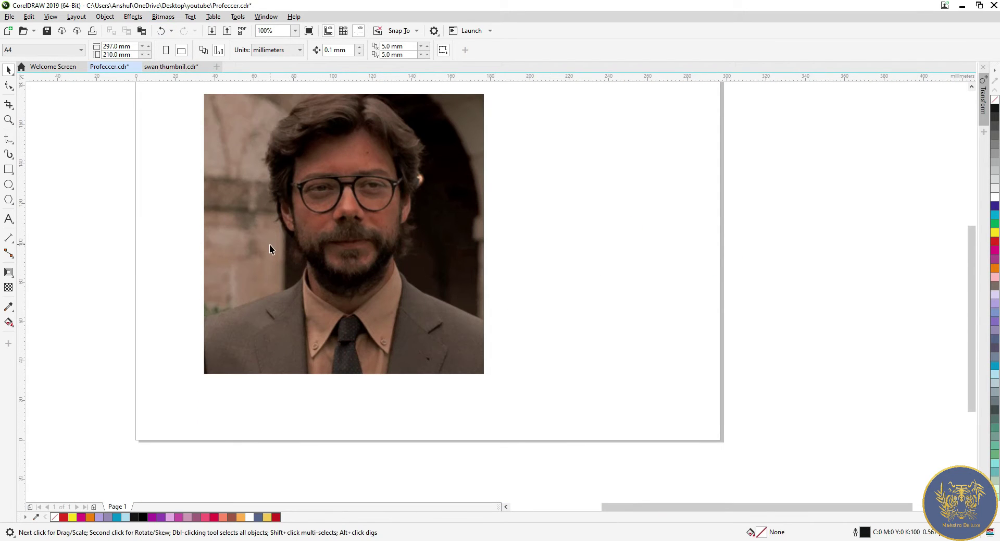
{"action": "left_click", "coordinate": [163, 17]}
{"action": "left_click", "coordinate": [163, 17]}
Shift the photo right, reselect it, and show the Bitmaps > Mode colour-mode submenu.
{"action": "left_click", "coordinate": [164, 18]}
{"action": "mouse_move", "coordinate": [173, 93]}
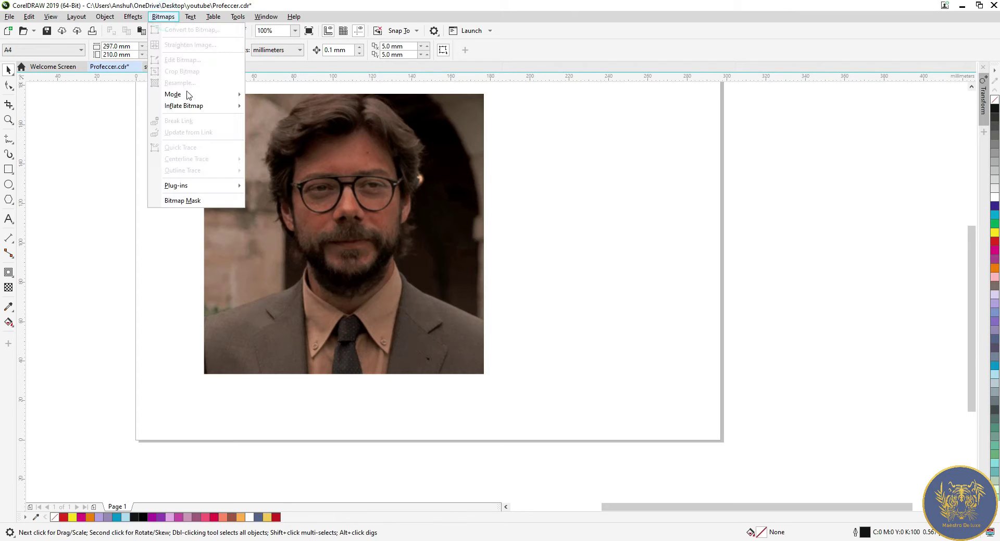
{"action": "left_click", "coordinate": [600, 230]}
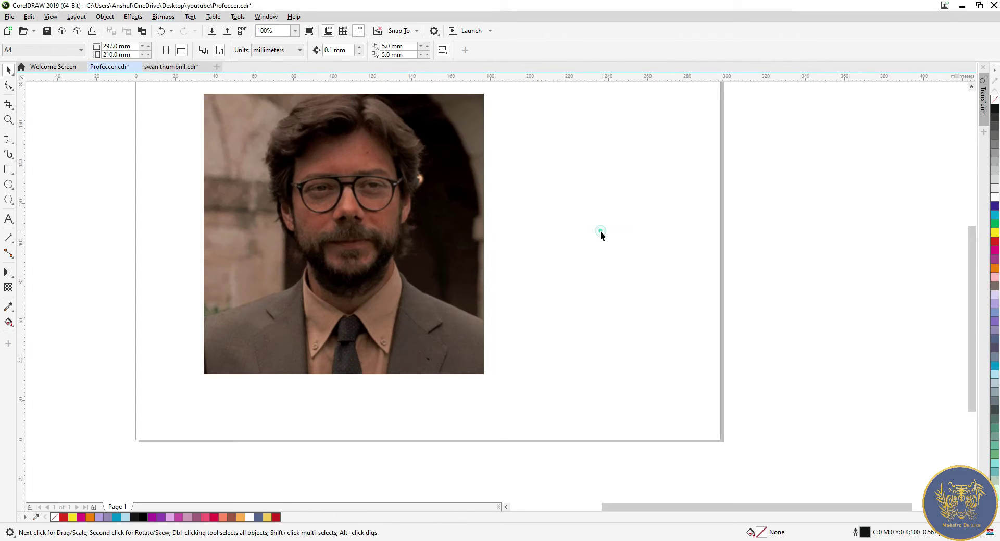
{"action": "scroll", "coordinate": [372, 313], "scroll_direction": "down", "scroll_amount": 4}
{"action": "scroll", "coordinate": [345, 300], "scroll_direction": "up", "scroll_amount": 2}
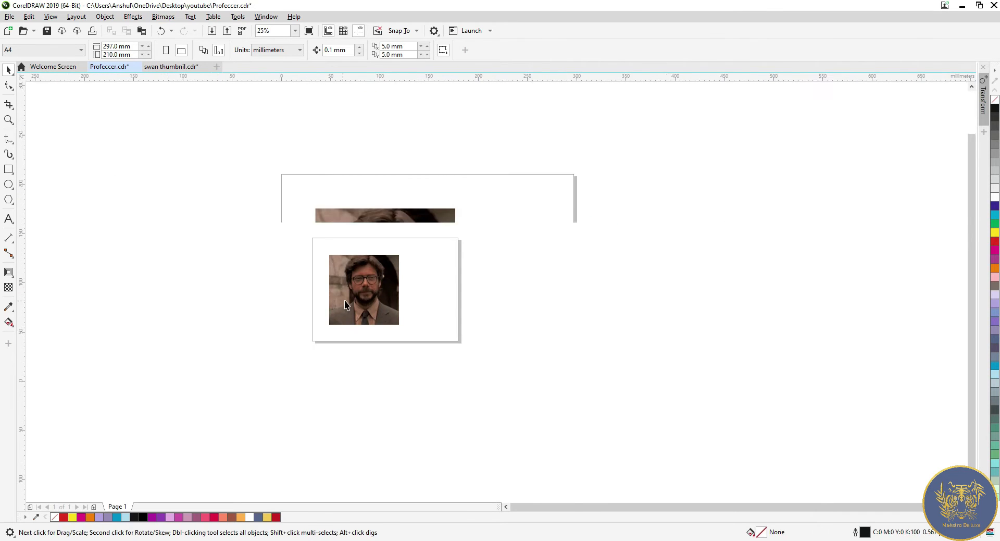
{"action": "left_click_drag", "start_coordinate": [432, 236], "coordinate": [470, 236]}
{"action": "scroll", "coordinate": [206, 254], "scroll_direction": "down", "scroll_amount": 1}
{"action": "scroll", "coordinate": [357, 226], "scroll_direction": "up", "scroll_amount": 1}
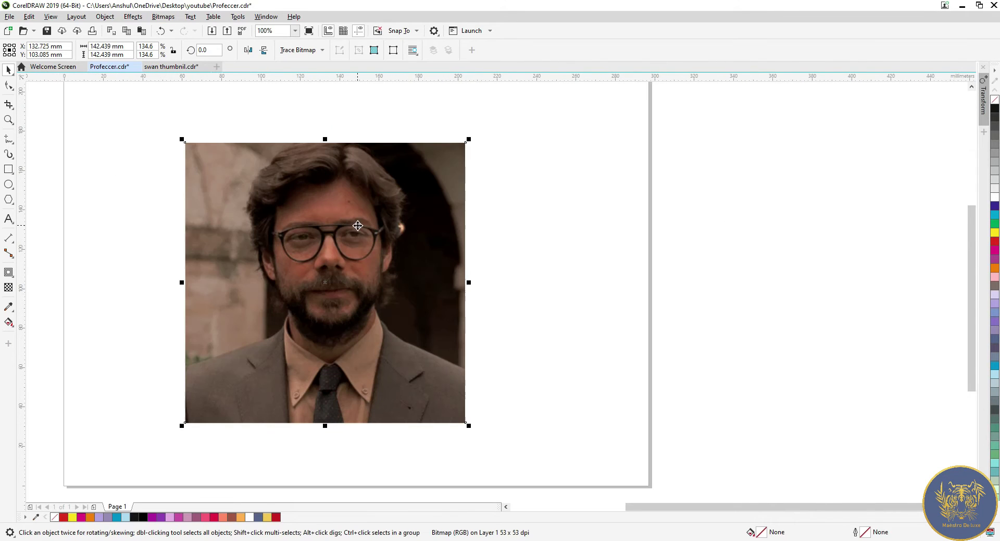
{"action": "left_click", "coordinate": [523, 305]}
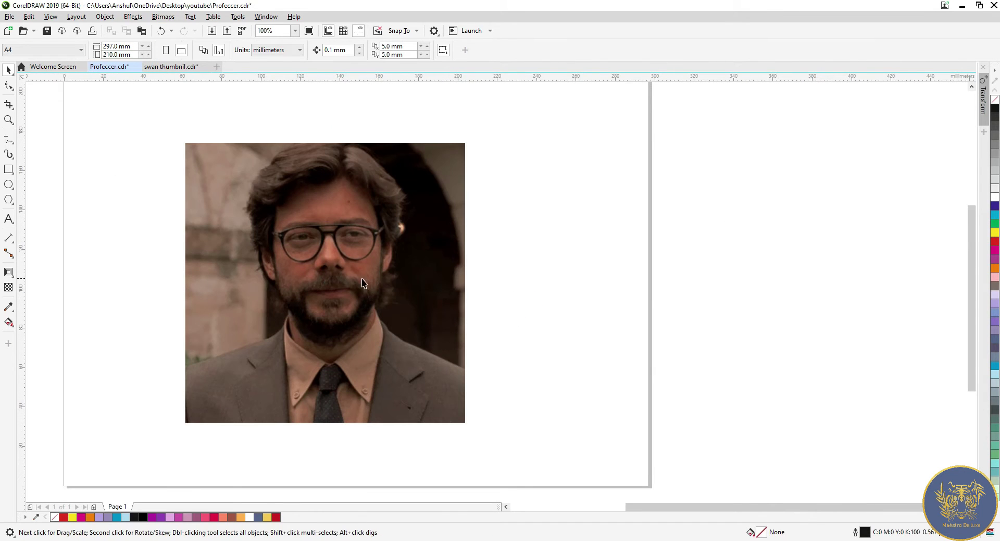
{"action": "left_click", "coordinate": [319, 260]}
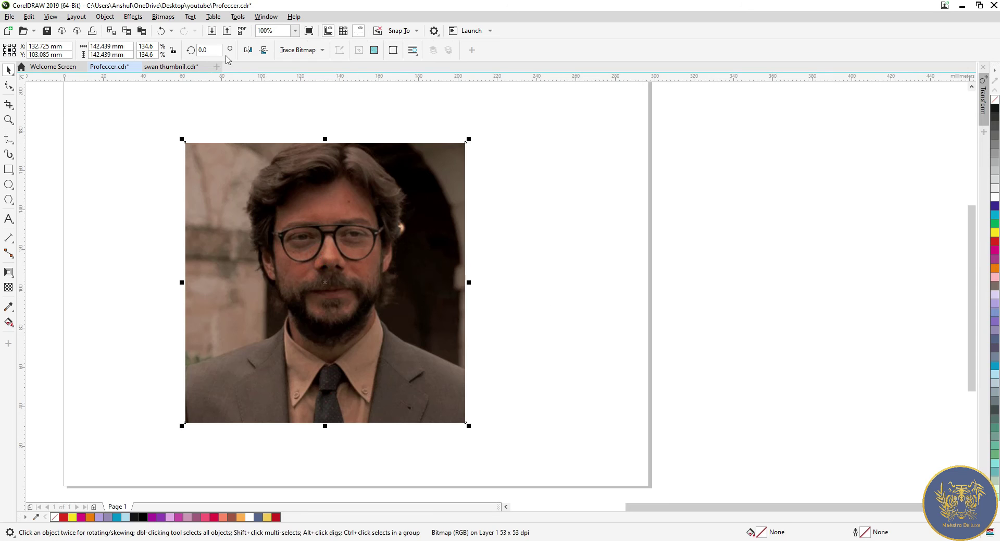
{"action": "left_click", "coordinate": [163, 16]}
{"action": "mouse_move", "coordinate": [174, 94]}
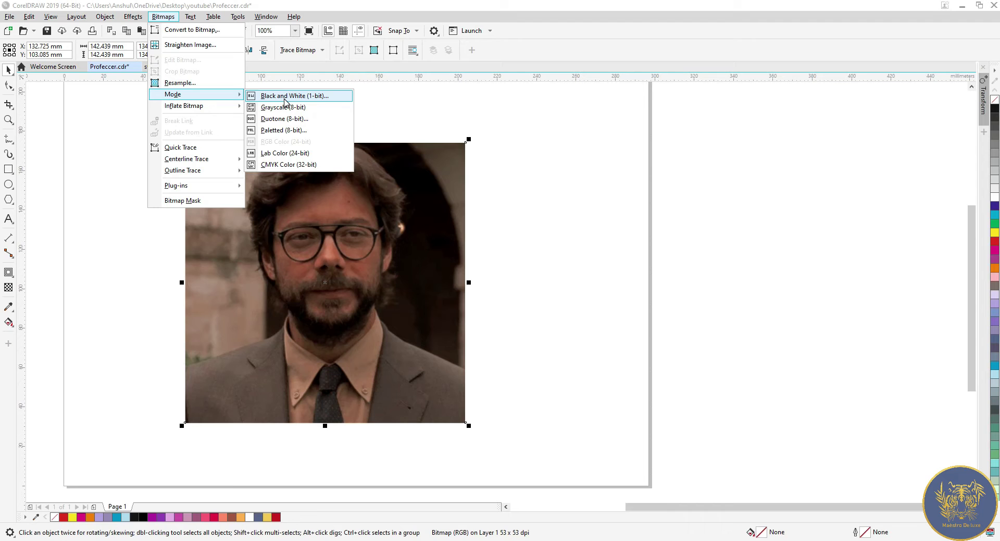
Convert the photo to Black and White (1-bit) using Line Art at threshold 33.
{"action": "left_click", "coordinate": [285, 97]}
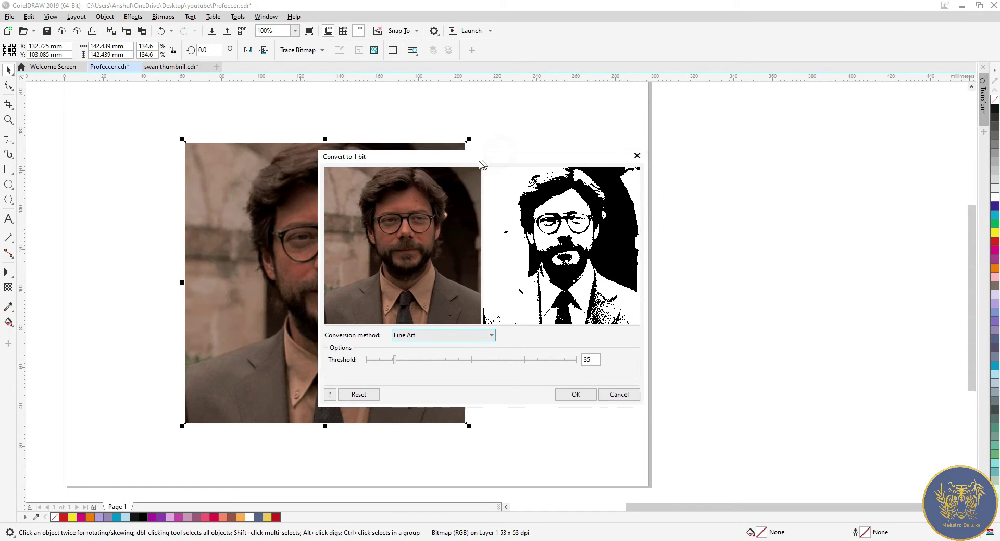
{"action": "left_click_drag", "start_coordinate": [501, 152], "coordinate": [323, 141]}
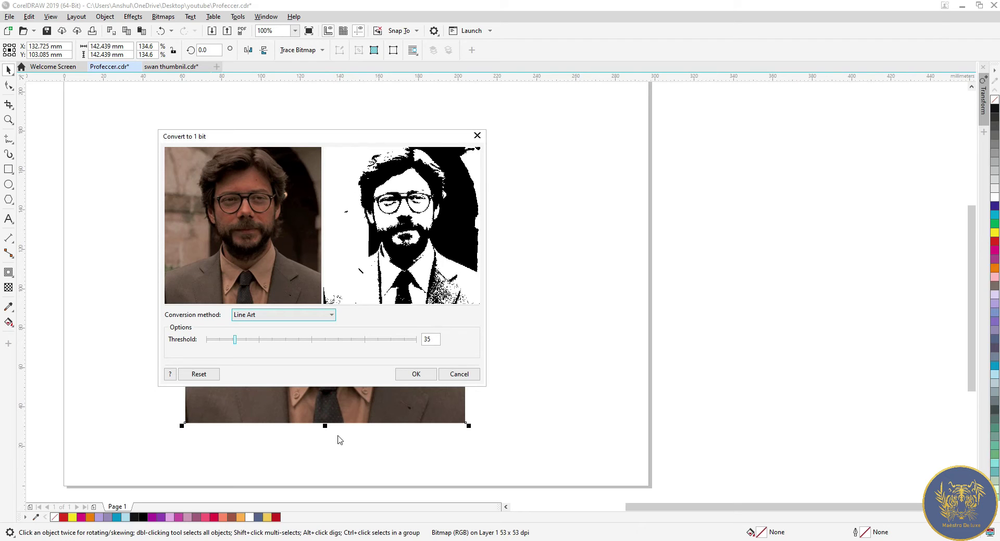
{"action": "left_click", "coordinate": [306, 314]}
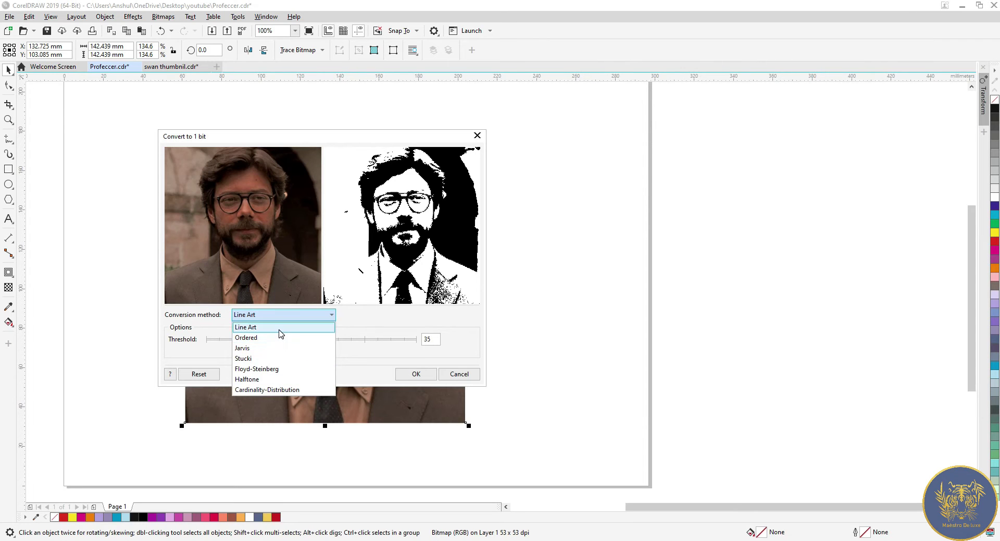
{"action": "left_click", "coordinate": [281, 328]}
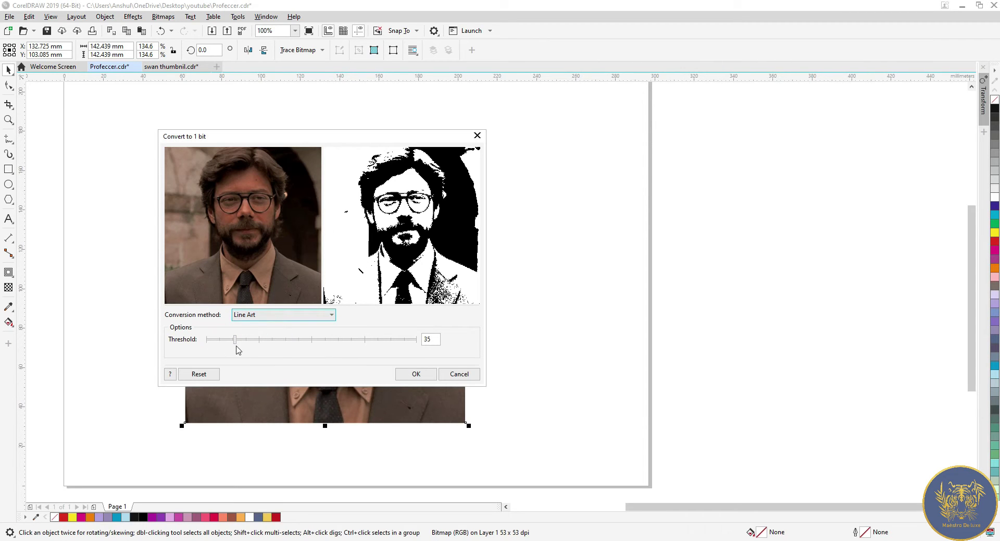
{"action": "left_click_drag", "start_coordinate": [235, 344], "coordinate": [335, 341]}
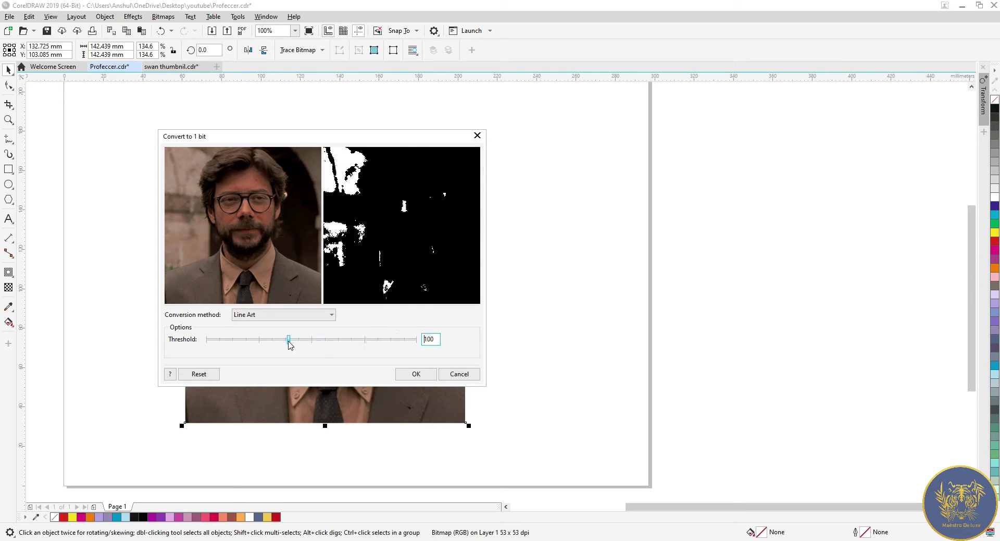
{"action": "left_click_drag", "start_coordinate": [335, 342], "coordinate": [254, 346]}
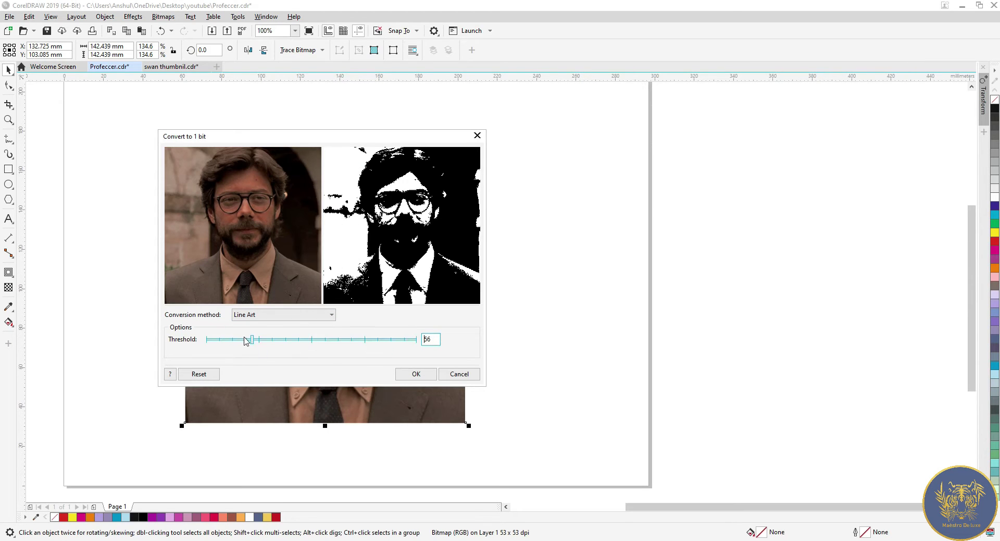
{"action": "left_click_drag", "start_coordinate": [246, 342], "coordinate": [234, 343]}
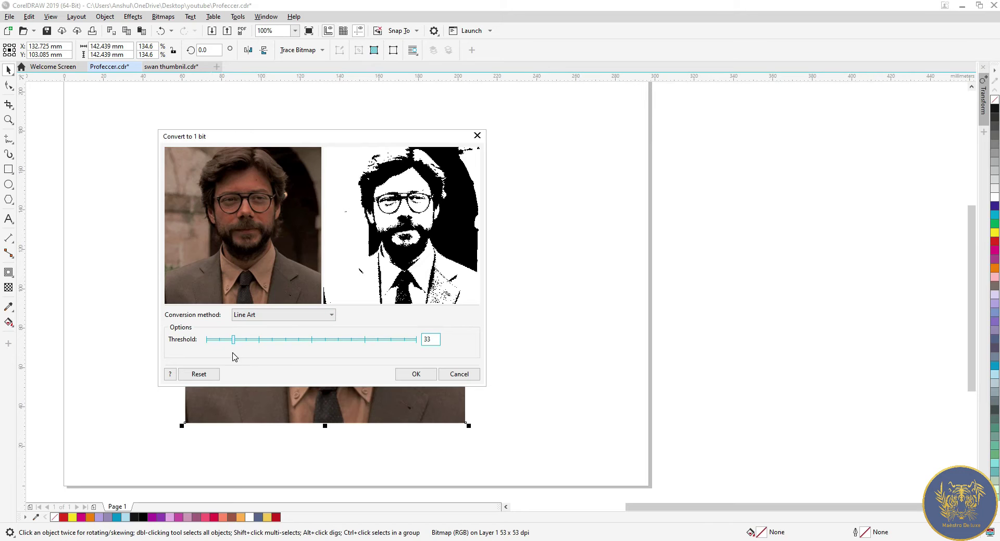
{"action": "left_click", "coordinate": [431, 340]}
Confirm the conversion and nudge the black-and-white bitmap into position.
{"action": "key", "text": "Return"}
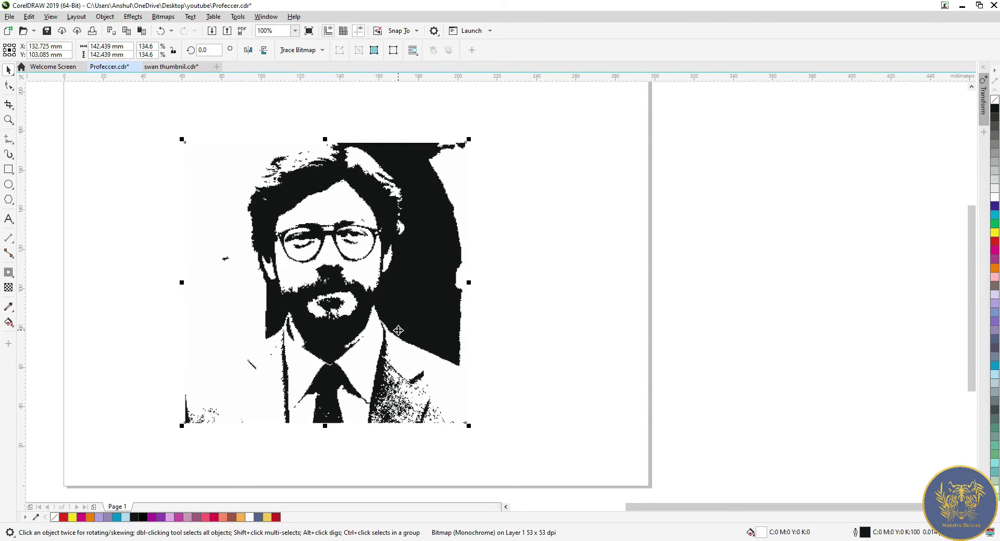
{"action": "mouse_move", "coordinate": [350, 286]}
{"action": "left_mouse_down"}
{"action": "mouse_move", "coordinate": [382, 275]}
{"action": "mouse_move", "coordinate": [419, 292]}
{"action": "left_mouse_up"}
{"action": "scroll", "coordinate": [425, 263], "scroll_direction": "up", "scroll_amount": 2}
{"action": "scroll", "coordinate": [371, 251], "scroll_direction": "down", "scroll_amount": 2}
{"action": "scroll", "coordinate": [292, 323], "scroll_direction": "up", "scroll_amount": 2}
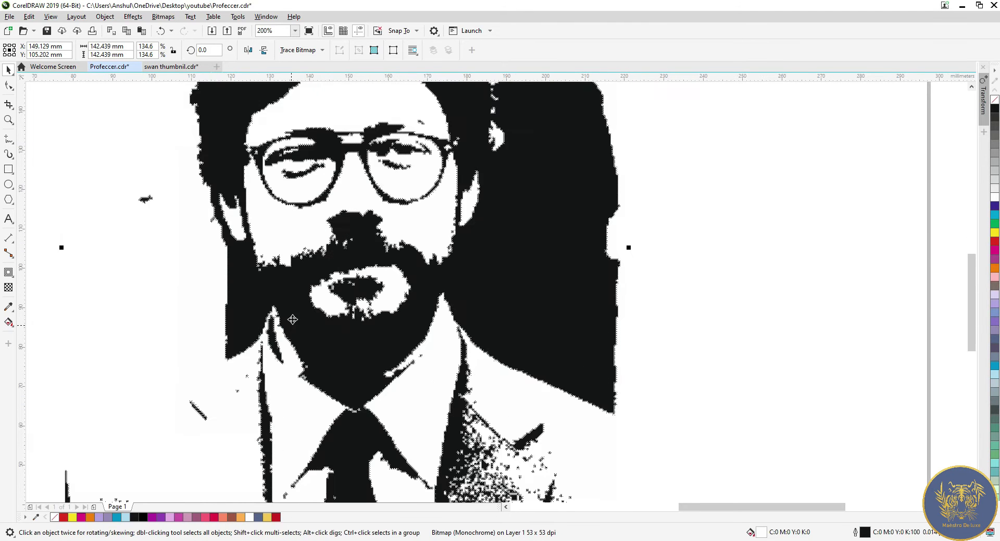
{"action": "scroll", "coordinate": [325, 271], "scroll_direction": "down", "scroll_amount": 2}
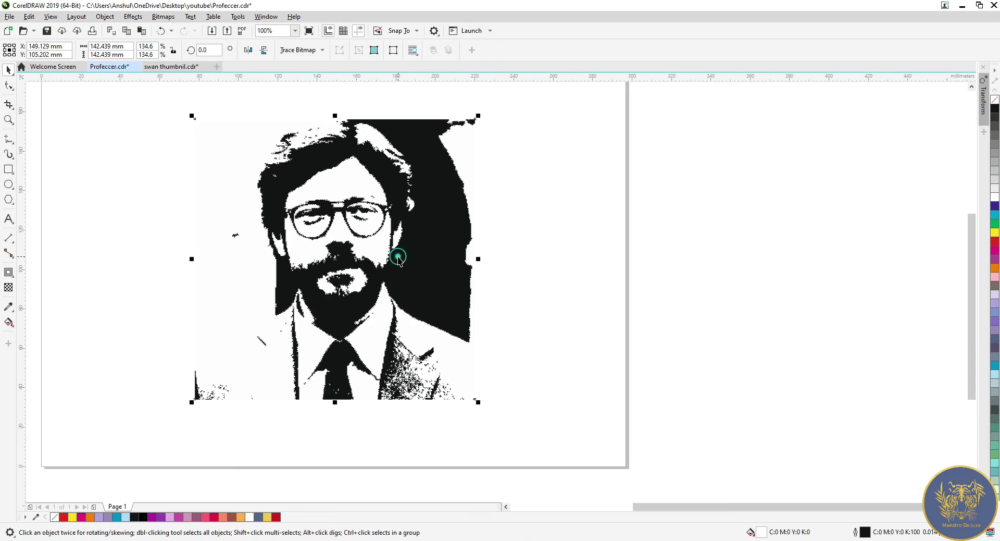
{"action": "left_click_drag", "start_coordinate": [419, 276], "coordinate": [408, 272]}
Reselect the bitmap, nudge it slightly, and show the Bitmaps > Outline Trace presets.
{"action": "left_click", "coordinate": [524, 282]}
{"action": "left_click", "coordinate": [402, 237]}
{"action": "left_click", "coordinate": [521, 311]}
{"action": "left_click", "coordinate": [448, 273]}
{"action": "left_click", "coordinate": [551, 239]}
{"action": "left_click", "coordinate": [425, 224]}
{"action": "left_click", "coordinate": [534, 302]}
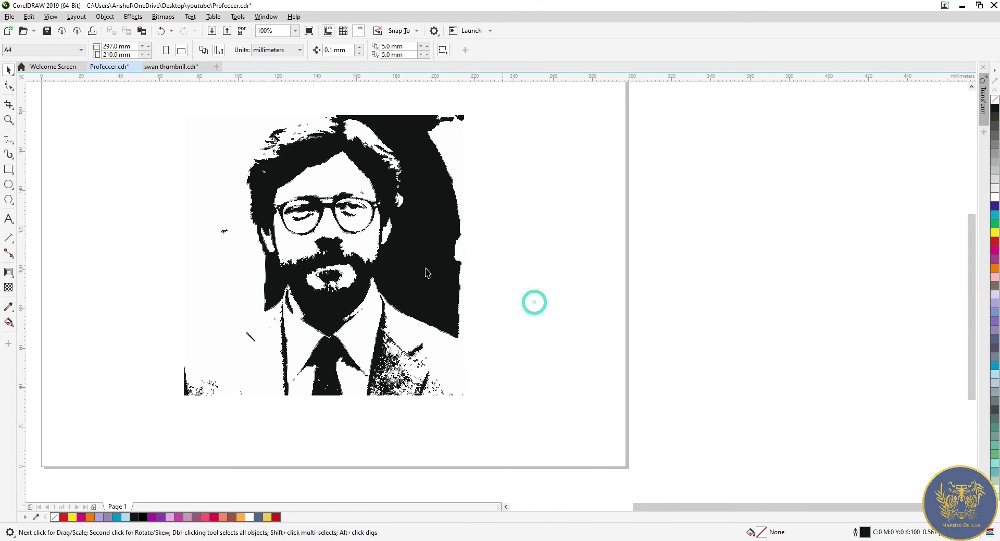
{"action": "left_click", "coordinate": [430, 272]}
{"action": "left_click_drag", "start_coordinate": [306, 216], "coordinate": [305, 213]}
{"action": "scroll", "coordinate": [306, 213], "scroll_direction": "up", "scroll_amount": 1}
{"action": "scroll", "coordinate": [353, 198], "scroll_direction": "down", "scroll_amount": 1}
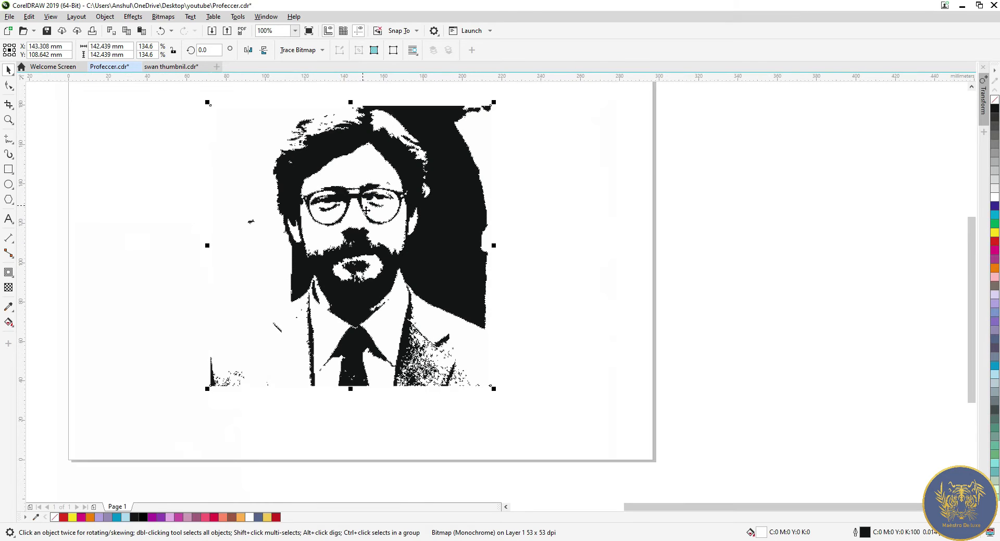
{"action": "left_click", "coordinate": [163, 17]}
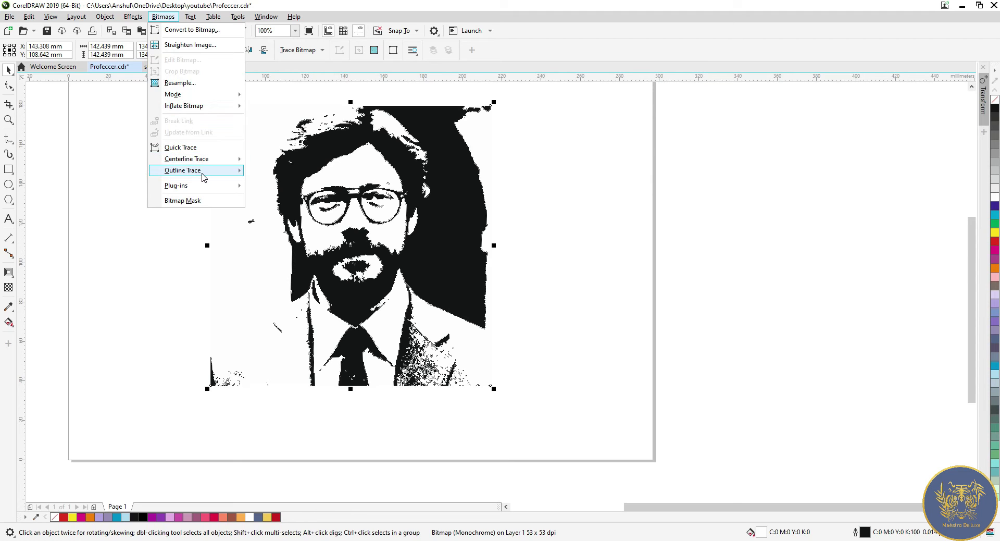
{"action": "mouse_move", "coordinate": [187, 170]}
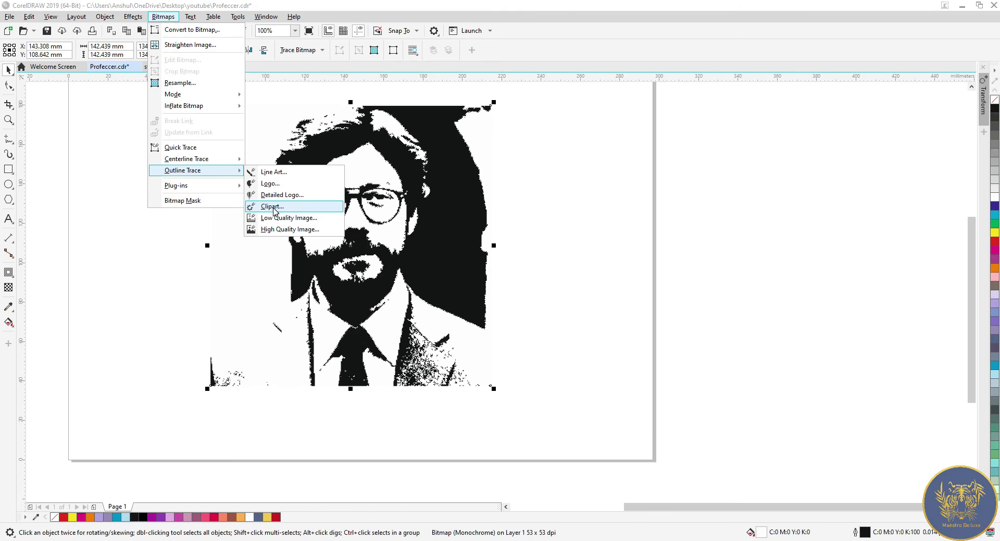
Trace the bitmap with Outline Trace > Clipart at Detail 94 and Smoothing 25.
{"action": "left_click", "coordinate": [275, 210]}
{"action": "mouse_move", "coordinate": [401, 119]}
{"action": "left_mouse_down"}
{"action": "mouse_move", "coordinate": [335, 123]}
{"action": "mouse_move", "coordinate": [299, 100]}
{"action": "left_mouse_up"}
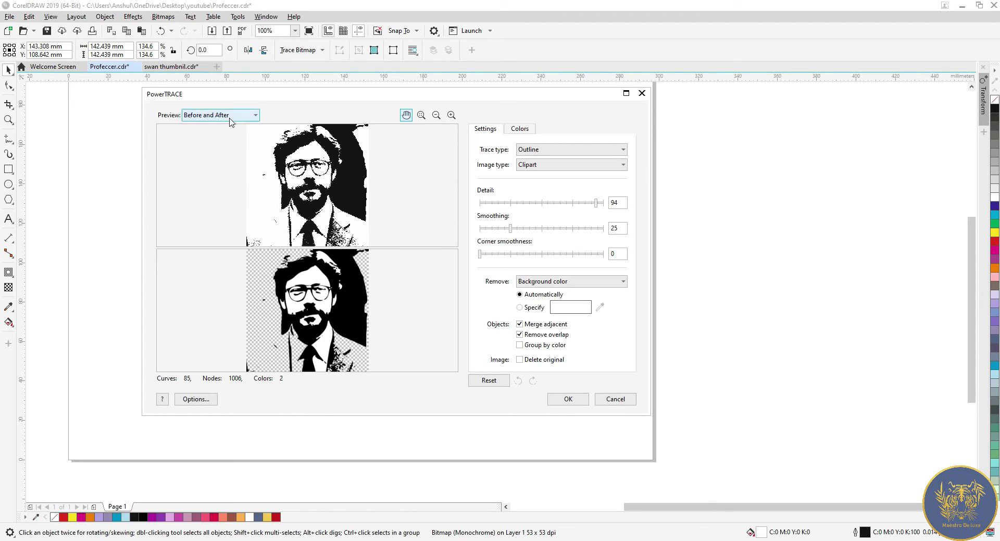
{"action": "left_click", "coordinate": [568, 399]}
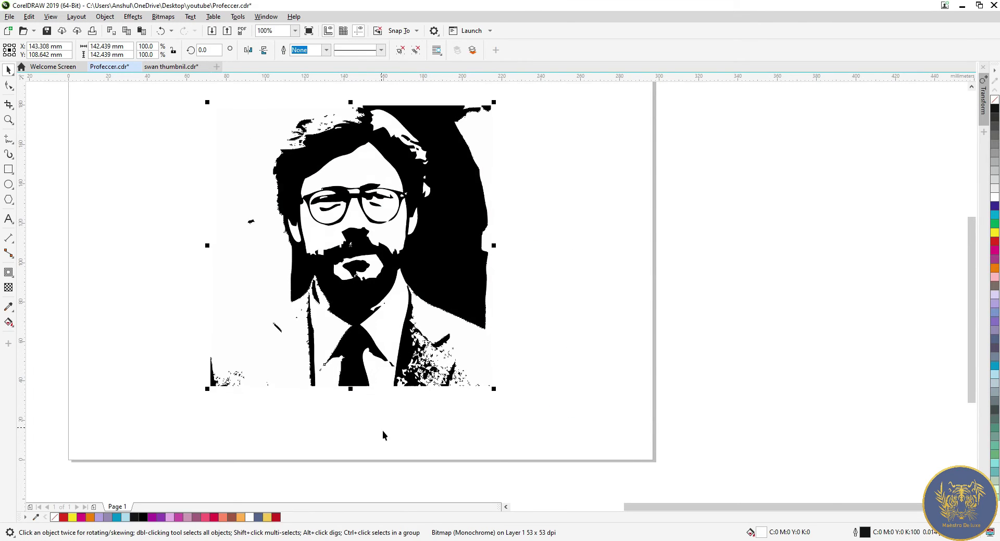
Drag the traced portrait group off the bitmap to the right to compare.
{"action": "left_click", "coordinate": [111, 350]}
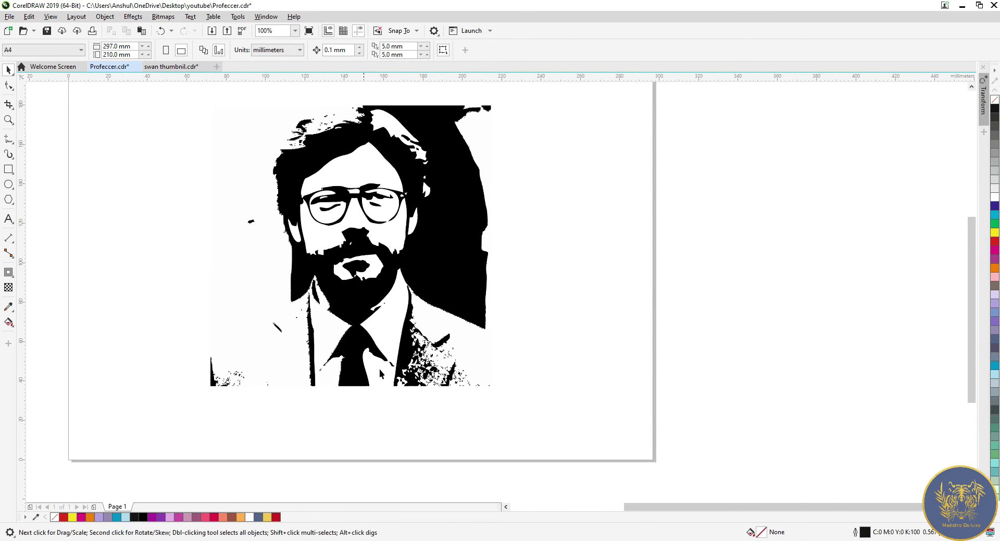
{"action": "left_click", "coordinate": [422, 254]}
{"action": "scroll", "coordinate": [286, 211], "scroll_direction": "down", "scroll_amount": 2}
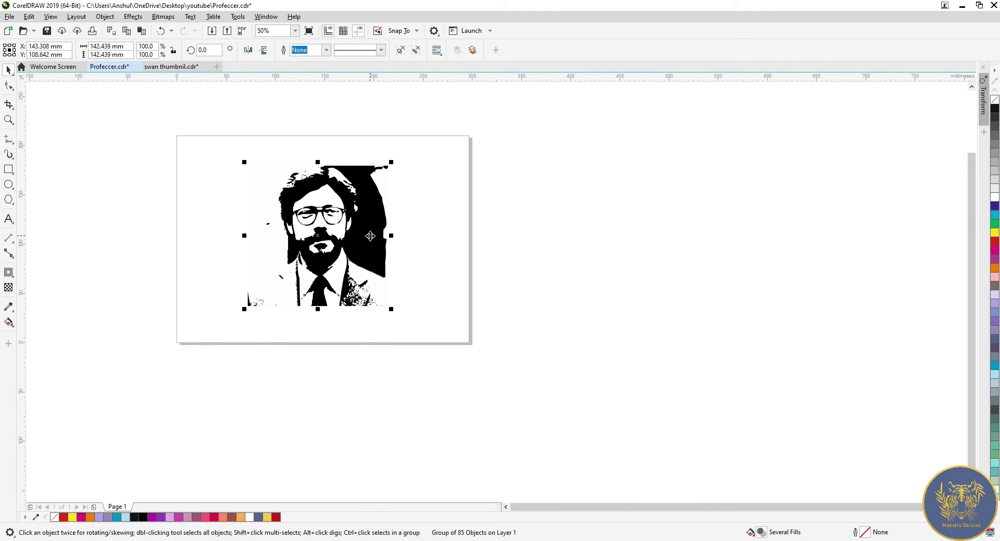
{"action": "left_click_drag", "start_coordinate": [367, 228], "coordinate": [490, 222]}
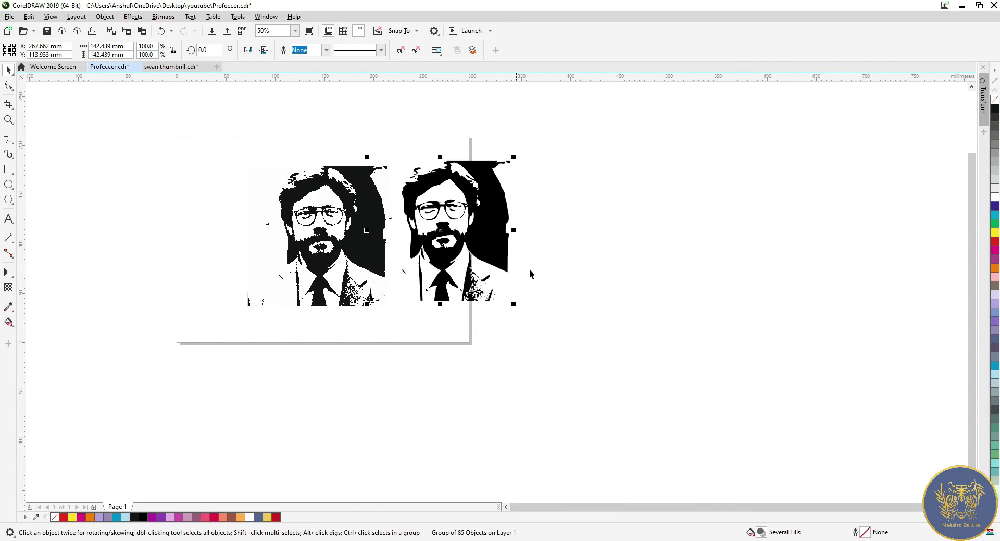
Rearrange the bitmap and the trace, then delete the original monochrome bitmap.
{"action": "left_click", "coordinate": [556, 377]}
{"action": "scroll", "coordinate": [417, 307], "scroll_direction": "up", "scroll_amount": 2}
{"action": "left_click", "coordinate": [315, 197]}
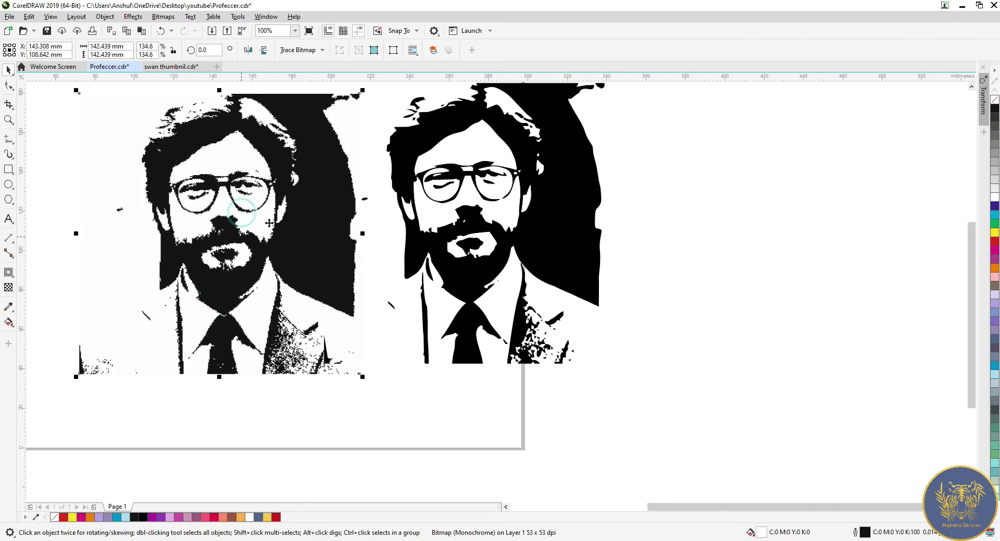
{"action": "scroll", "coordinate": [314, 197], "scroll_direction": "up", "scroll_amount": 4}
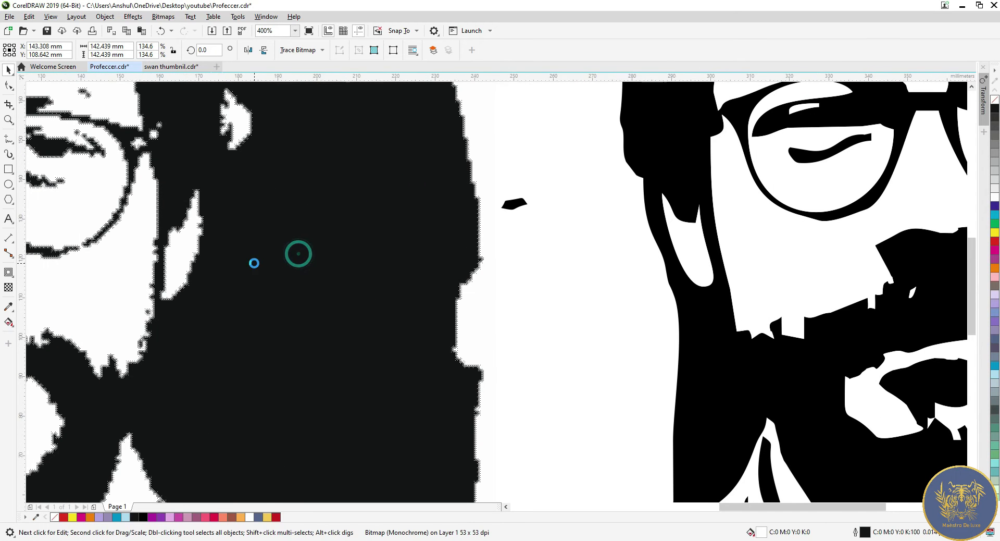
{"action": "scroll", "coordinate": [252, 261], "scroll_direction": "down", "scroll_amount": 2}
{"action": "scroll", "coordinate": [618, 207], "scroll_direction": "down", "scroll_amount": 2}
{"action": "left_click_drag", "start_coordinate": [384, 263], "coordinate": [876, 225]}
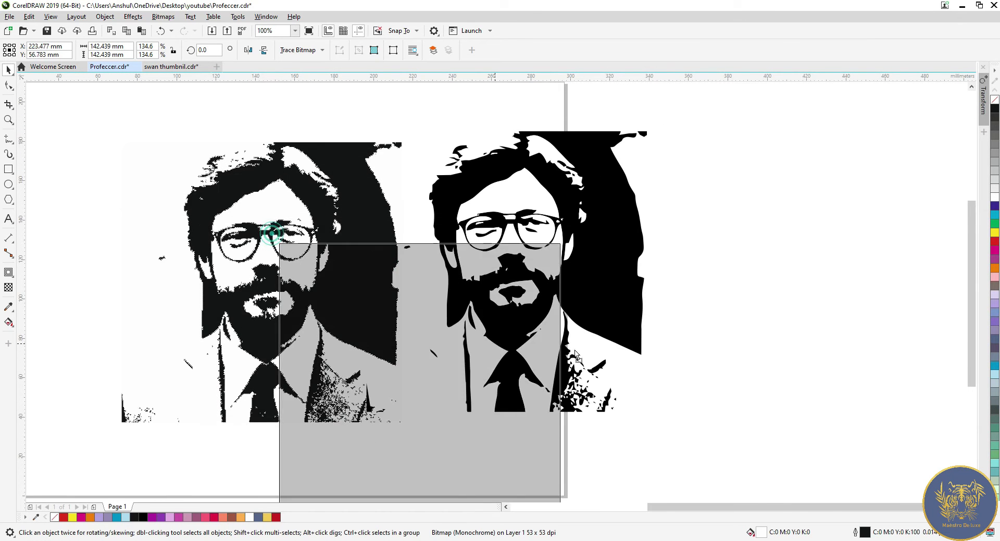
{"action": "left_click_drag", "start_coordinate": [575, 205], "coordinate": [328, 192]}
{"action": "left_click_drag", "start_coordinate": [894, 261], "coordinate": [821, 235]}
{"action": "key", "text": "Delete"}
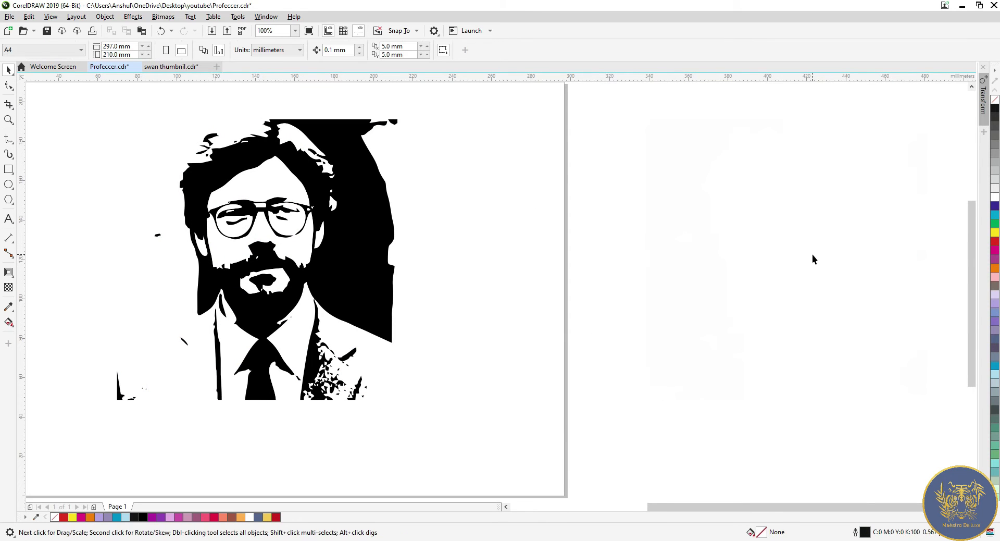
Ungroup the traced portrait into separate curves.
{"action": "left_click", "coordinate": [339, 250]}
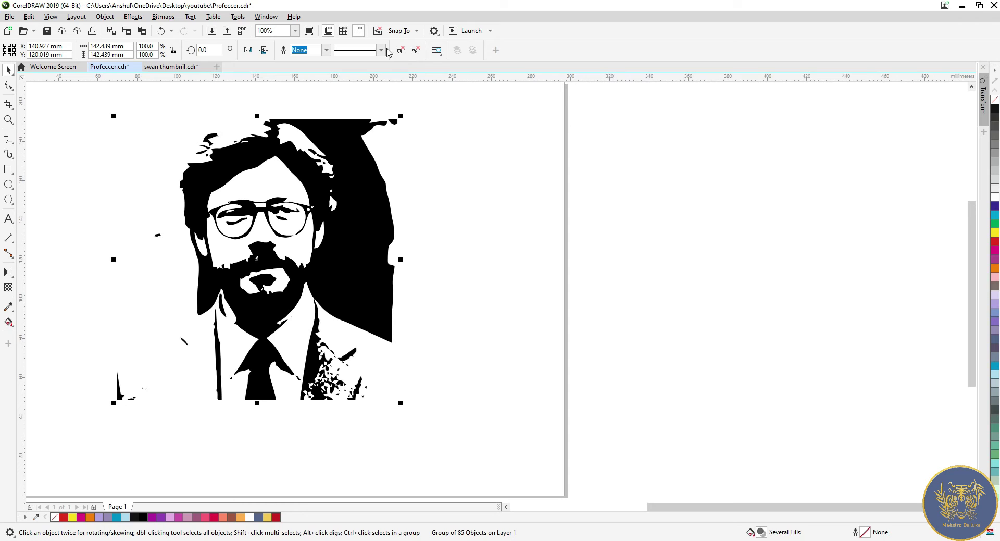
{"action": "left_click", "coordinate": [415, 50]}
{"action": "left_click", "coordinate": [474, 221]}
{"action": "left_click", "coordinate": [382, 208]}
{"action": "left_click", "coordinate": [446, 305]}
{"action": "left_click", "coordinate": [282, 251]}
Fill the forehead piece green and the face piece around the glasses red.
{"action": "left_click", "coordinate": [257, 174]}
{"action": "left_click", "coordinate": [183, 277]}
{"action": "left_click", "coordinate": [149, 342]}
{"action": "left_click", "coordinate": [272, 183]}
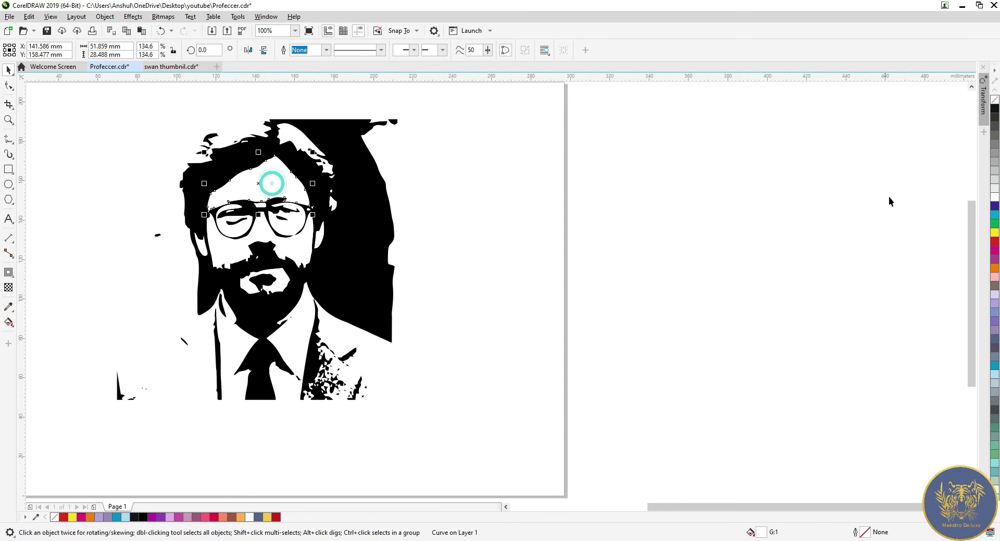
{"action": "left_click", "coordinate": [995, 224]}
{"action": "left_click", "coordinate": [849, 324]}
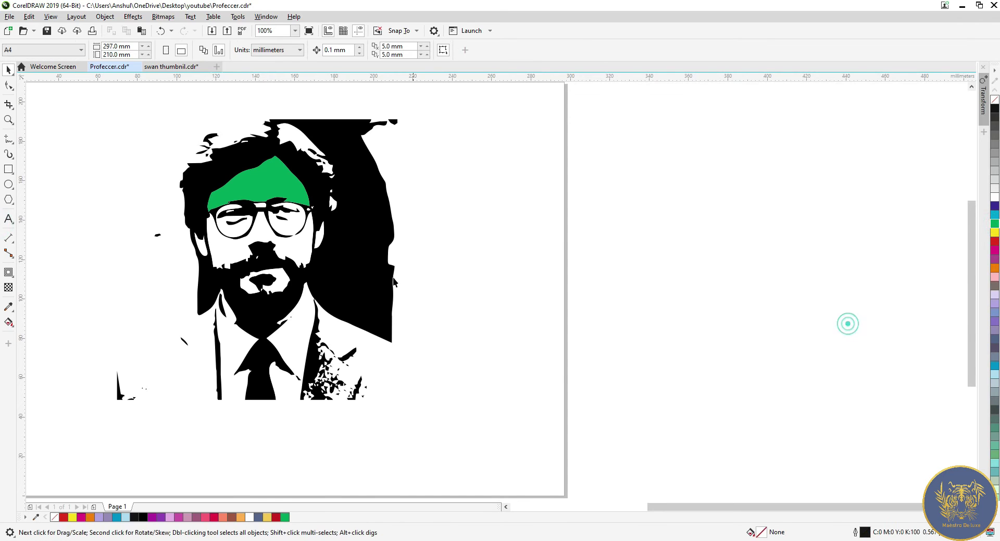
{"action": "left_click", "coordinate": [294, 244]}
{"action": "left_click", "coordinate": [995, 241]}
Undo the green and red fills and marquee-select the traced pieces to combine.
{"action": "left_click", "coordinate": [796, 289]}
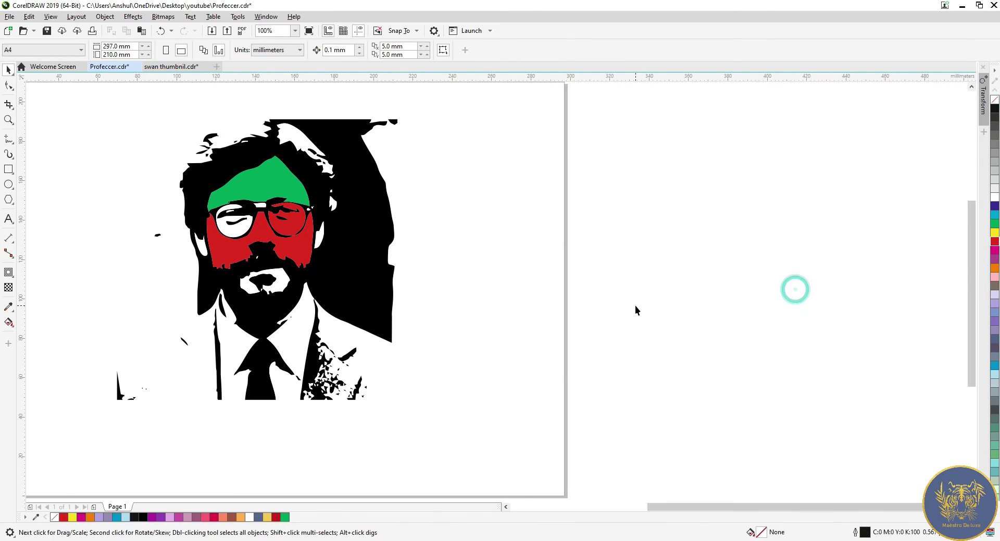
{"action": "key", "text": "ctrl+z"}
{"action": "key", "text": "ctrl+z"}
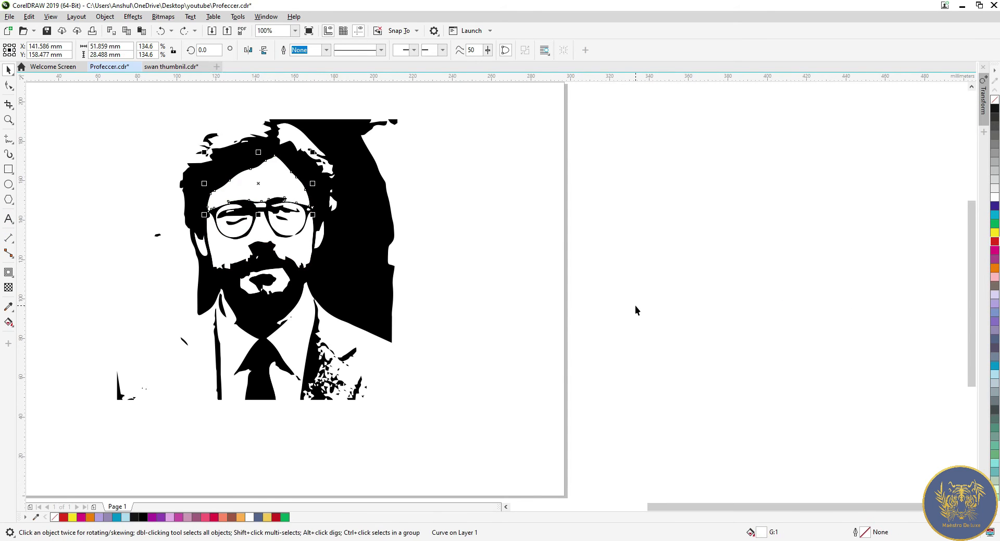
{"action": "left_click", "coordinate": [636, 310]}
{"action": "scroll", "coordinate": [352, 245], "scroll_direction": "down", "scroll_amount": 3}
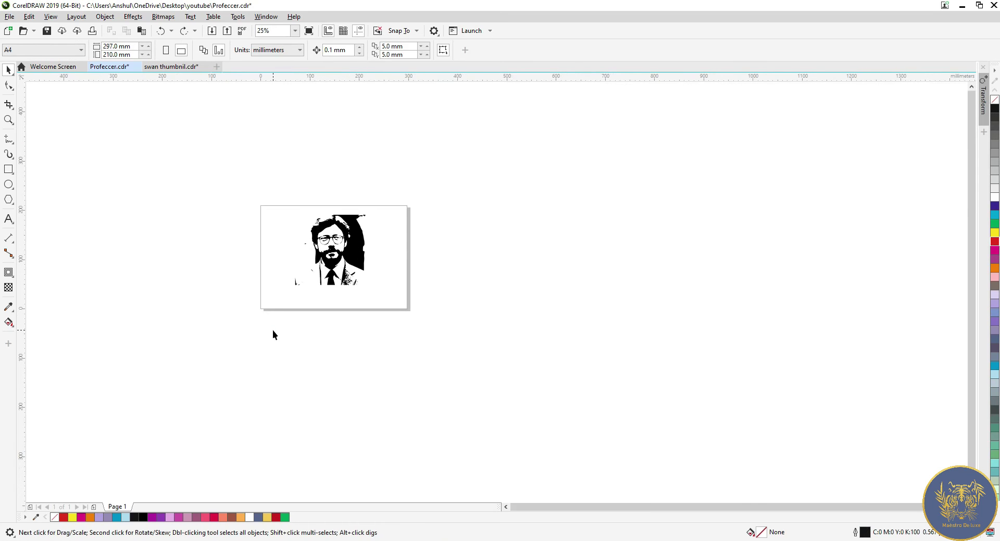
{"action": "left_click_drag", "start_coordinate": [251, 329], "coordinate": [471, 172]}
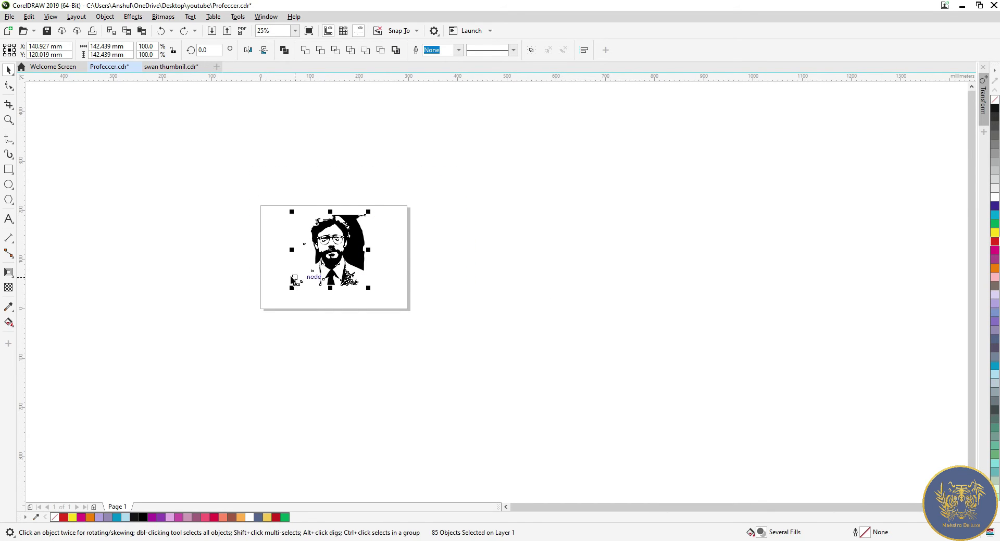
{"action": "scroll", "coordinate": [289, 276], "scroll_direction": "up", "scroll_amount": 1}
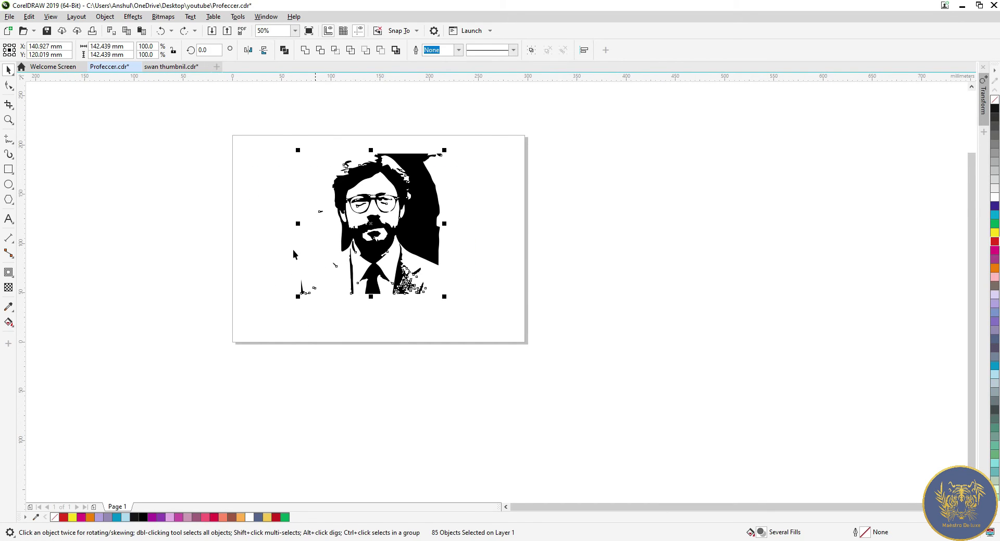
{"action": "left_click", "coordinate": [305, 50]}
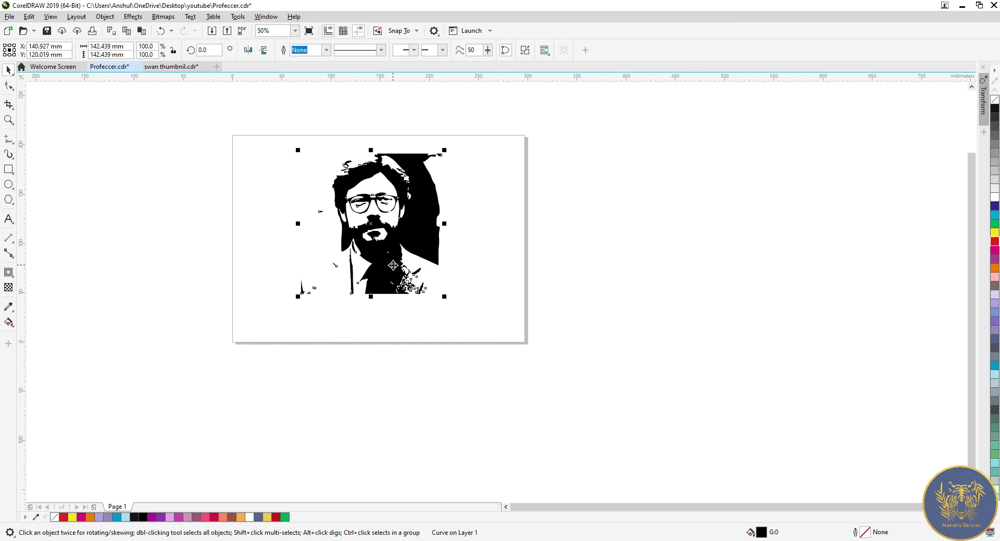
Reselect all 84 portrait pieces and combine them into one curve.
{"action": "left_click", "coordinate": [547, 339]}
{"action": "scroll", "coordinate": [380, 260], "scroll_direction": "up", "scroll_amount": 2}
{"action": "left_click", "coordinate": [429, 269]}
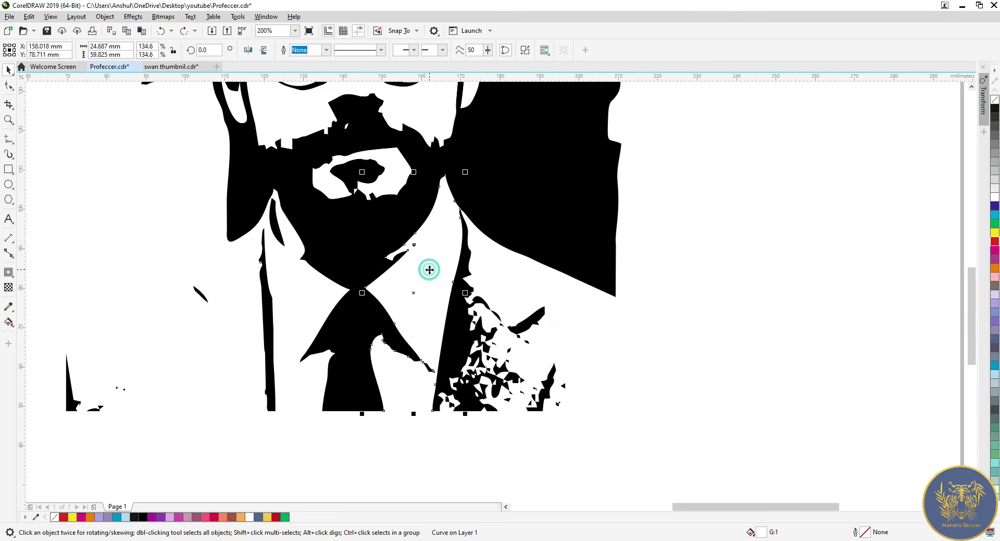
{"action": "scroll", "coordinate": [440, 283], "scroll_direction": "down", "scroll_amount": 5}
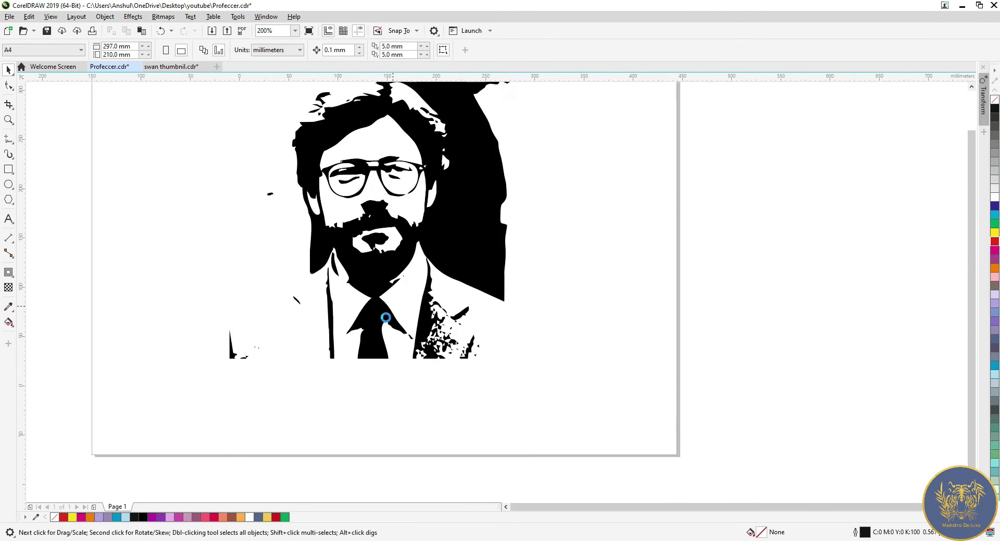
{"action": "left_click_drag", "start_coordinate": [246, 391], "coordinate": [618, 106]}
{"action": "left_click", "coordinate": [285, 50]}
Try several palette fills on the combined portrait, ending with grey.
{"action": "left_click", "coordinate": [420, 245]}
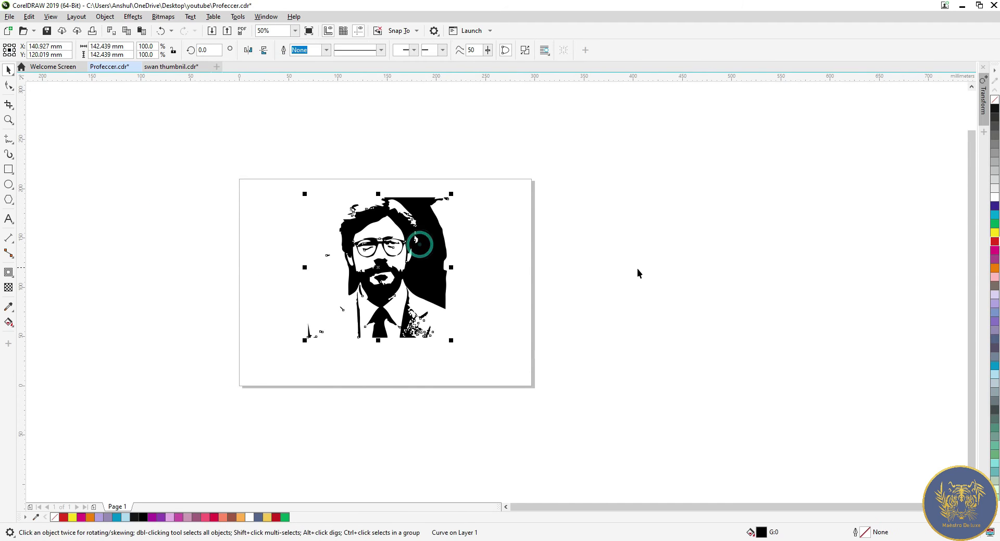
{"action": "left_click", "coordinate": [994, 214]}
{"action": "left_click", "coordinate": [994, 232]}
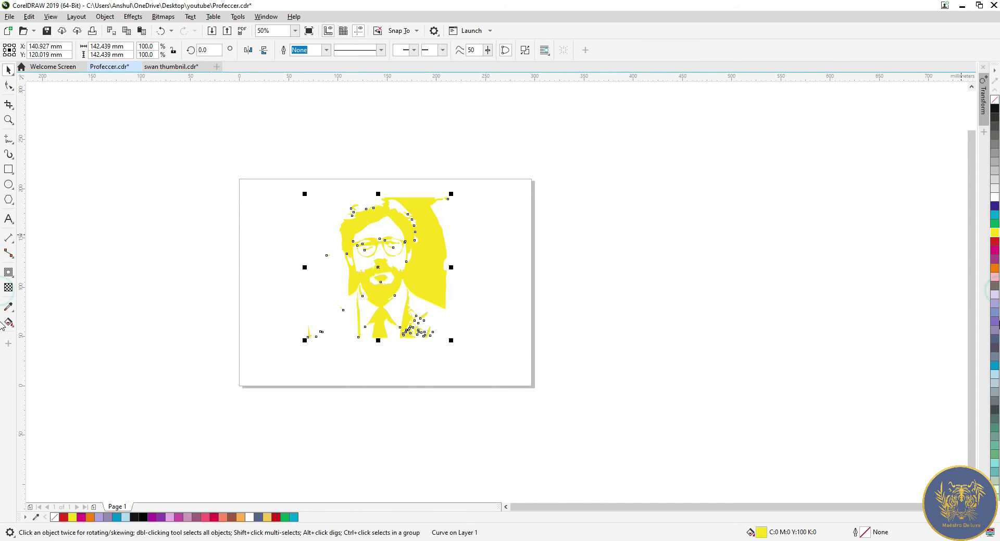
{"action": "left_click", "coordinate": [995, 323]}
{"action": "left_click", "coordinate": [995, 409]}
{"action": "left_click", "coordinate": [642, 383]}
{"action": "scroll", "coordinate": [641, 384], "scroll_direction": "up", "scroll_amount": 2}
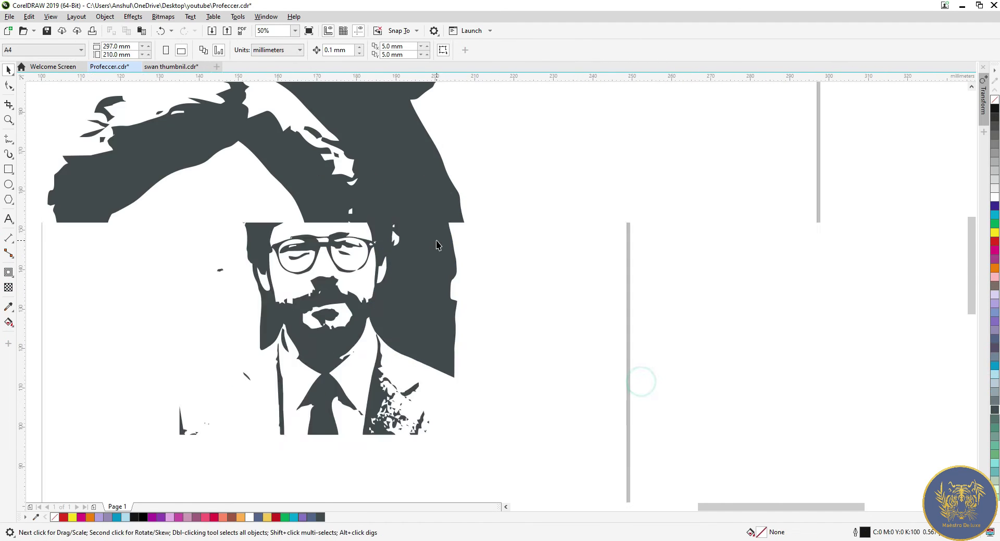
{"action": "scroll", "coordinate": [386, 234], "scroll_direction": "down", "scroll_amount": 2}
{"action": "left_click", "coordinate": [378, 263]}
{"action": "left_click", "coordinate": [995, 276]}
{"action": "left_click", "coordinate": [995, 367]}
{"action": "left_click", "coordinate": [996, 459]}
{"action": "left_click", "coordinate": [994, 481]}
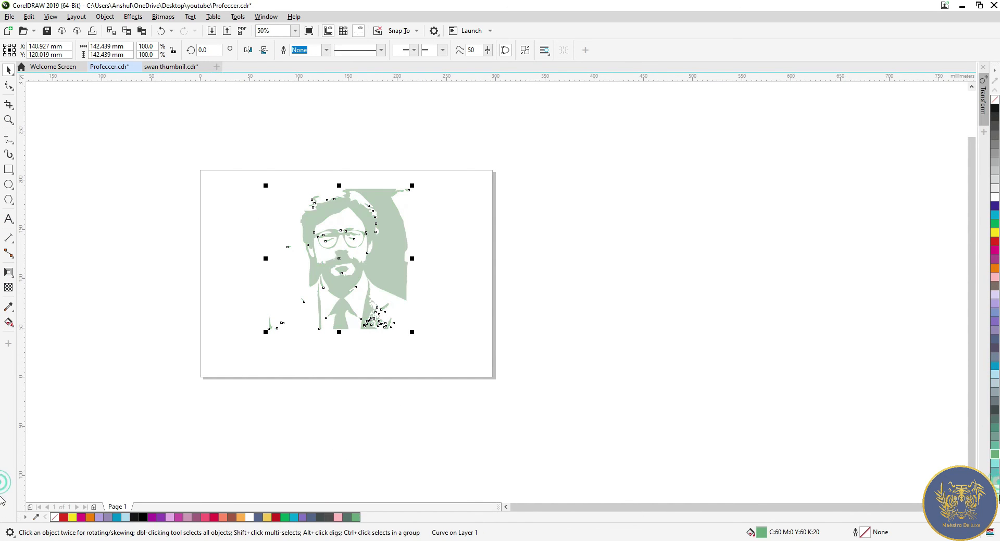
{"action": "left_click", "coordinate": [995, 134]}
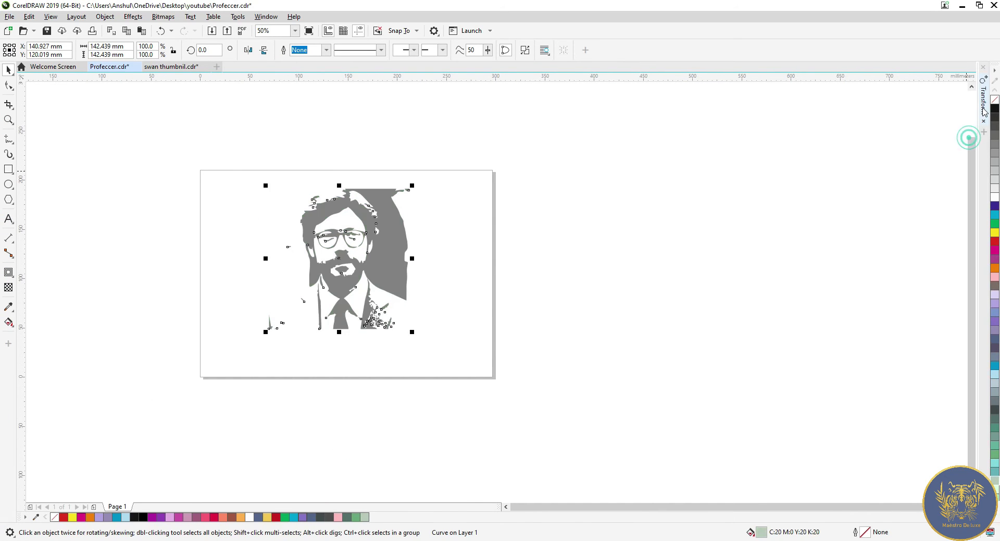
Cancel the document-defaults prompt and fill the portrait solid black.
{"action": "scroll", "coordinate": [397, 253], "scroll_direction": "up", "scroll_amount": 3}
{"action": "left_click", "coordinate": [451, 261]}
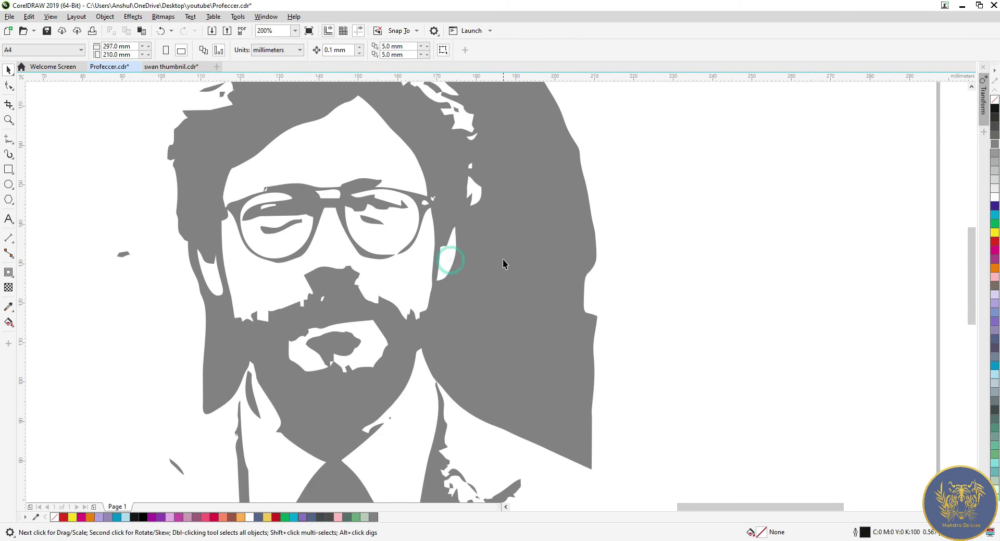
{"action": "left_click", "coordinate": [996, 249]}
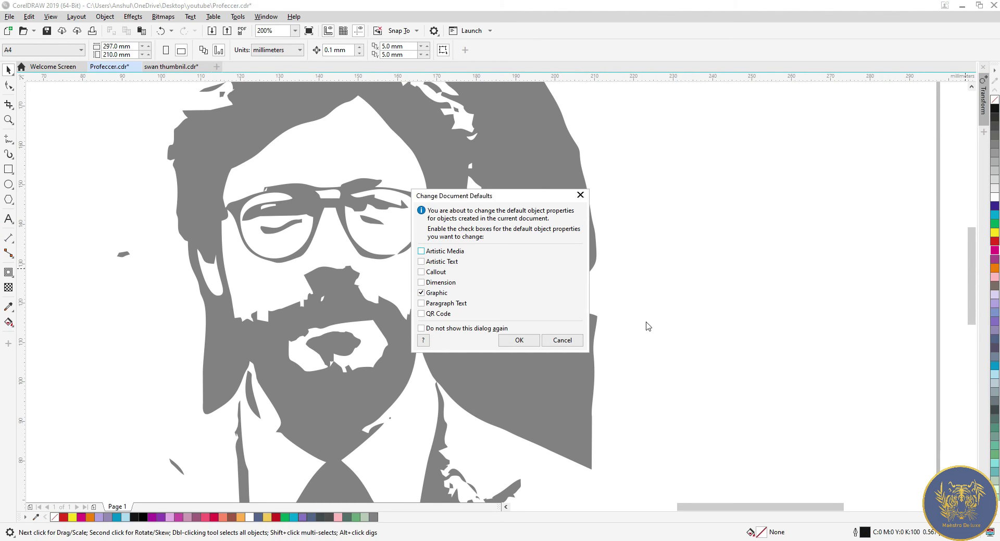
{"action": "left_click", "coordinate": [569, 340]}
{"action": "left_click", "coordinate": [391, 254]}
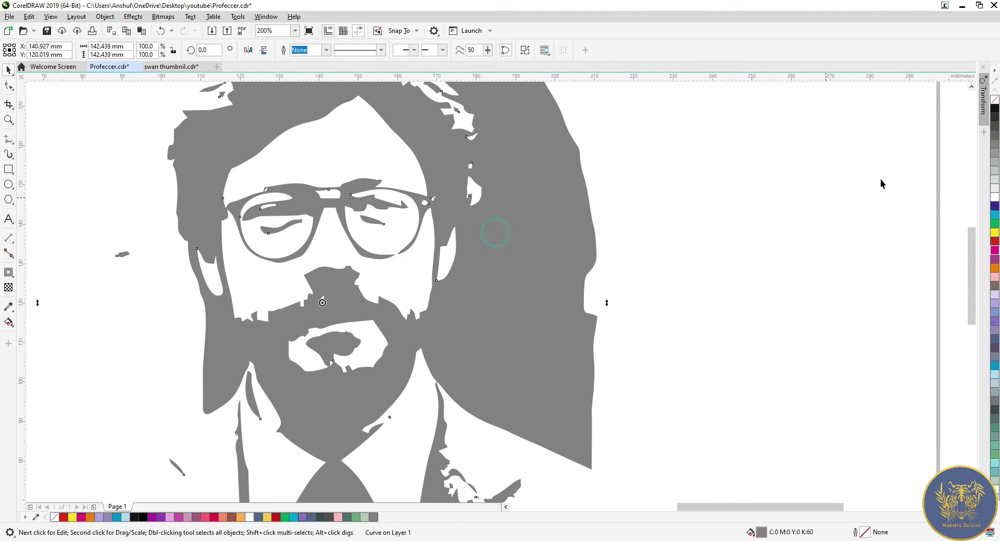
{"action": "left_click", "coordinate": [995, 110]}
{"action": "scroll", "coordinate": [582, 262], "scroll_direction": "down", "scroll_amount": 3}
{"action": "left_click", "coordinate": [464, 226]}
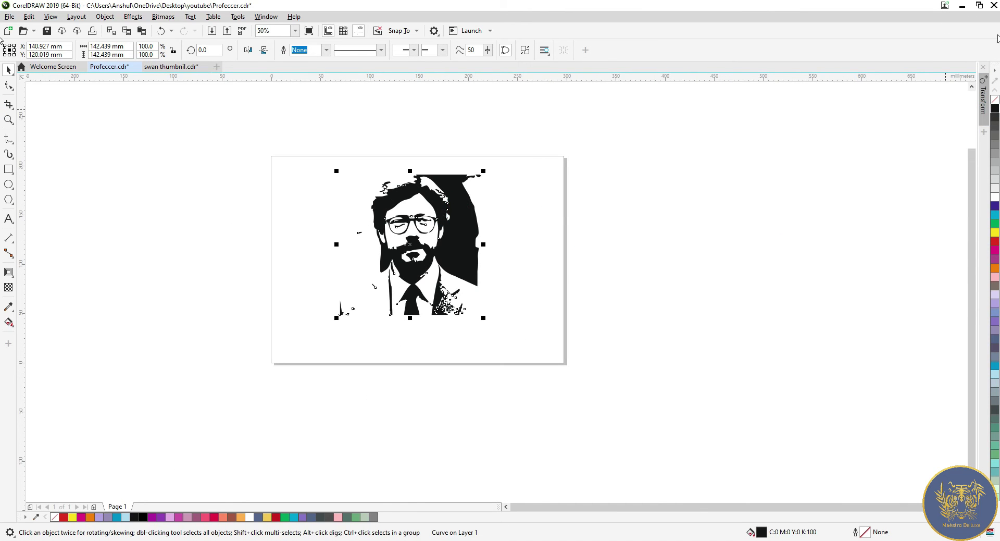
Drag the original photo from the desktop beside the portrait and enlarge it to about 142 mm.
{"action": "left_click", "coordinate": [980, 7]}
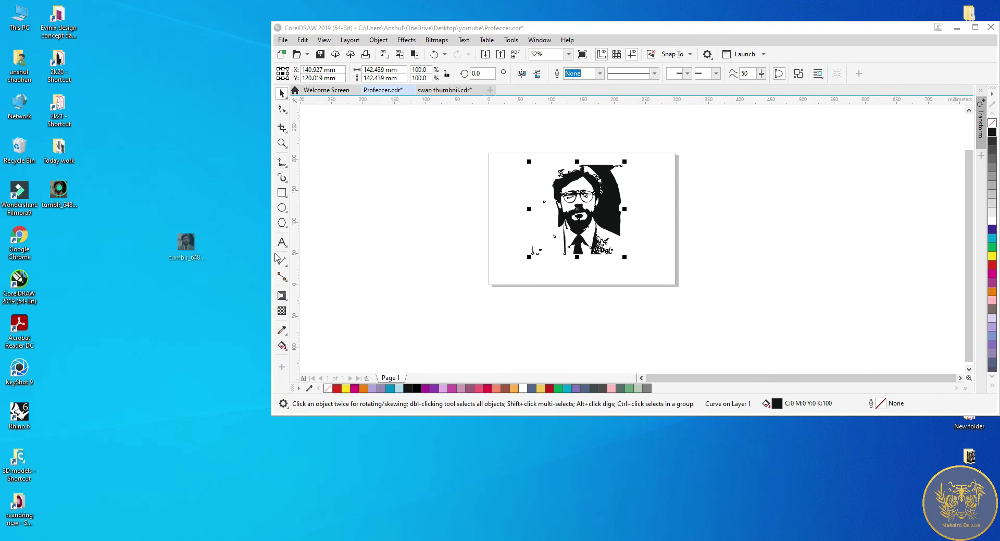
{"action": "left_click_drag", "start_coordinate": [59, 190], "coordinate": [473, 231]}
{"action": "left_click", "coordinate": [471, 271]}
{"action": "scroll", "coordinate": [623, 220], "scroll_direction": "up", "scroll_amount": 2}
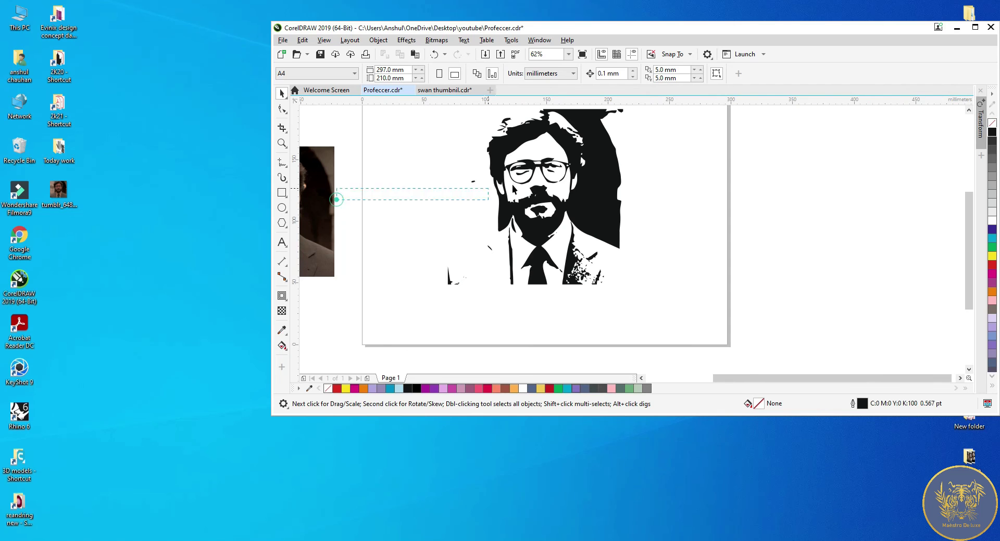
{"action": "left_click", "coordinate": [975, 27]}
{"action": "mouse_move", "coordinate": [63, 208]}
{"action": "left_mouse_down"}
{"action": "mouse_move", "coordinate": [669, 186]}
{"action": "mouse_move", "coordinate": [671, 160]}
{"action": "left_mouse_up"}
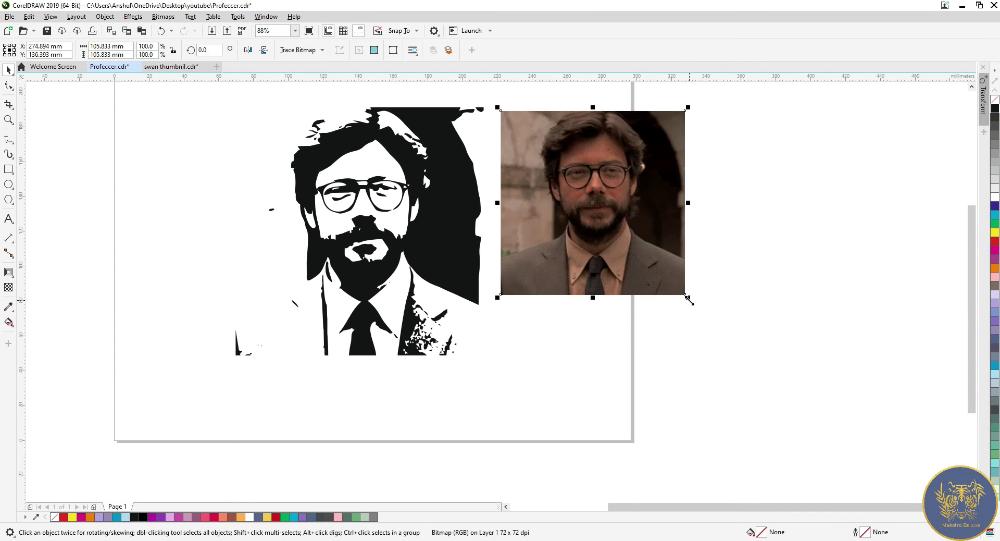
{"action": "left_click_drag", "start_coordinate": [688, 299], "coordinate": [748, 358]}
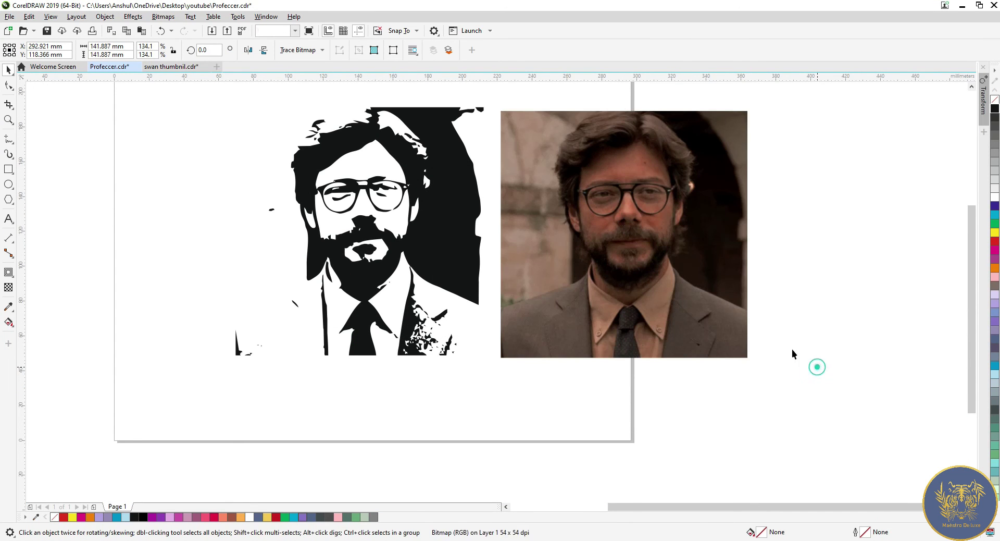
PowerClip the photo inside the black traced portrait curve.
{"action": "right_click", "coordinate": [648, 206]}
{"action": "left_click", "coordinate": [691, 339]}
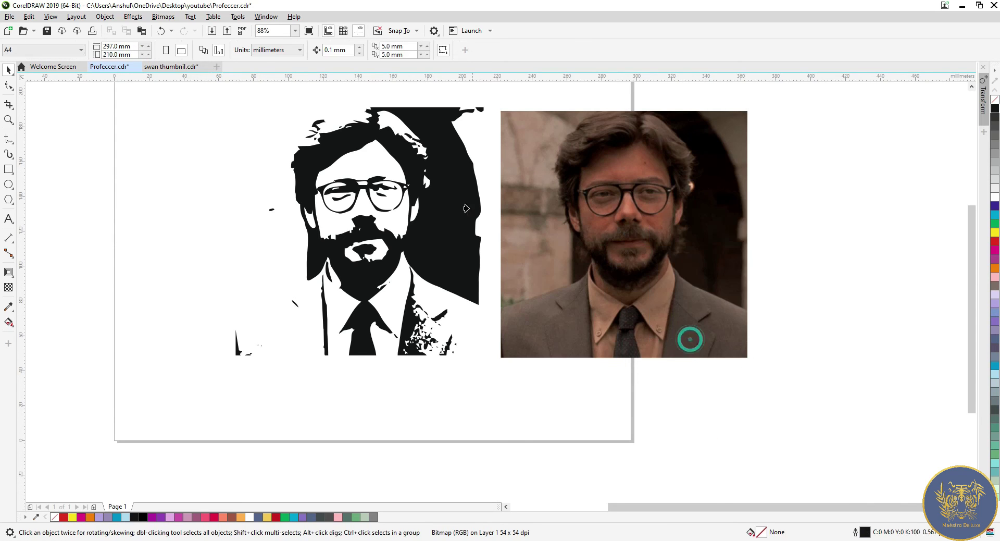
{"action": "left_click", "coordinate": [467, 209]}
{"action": "scroll", "coordinate": [346, 227], "scroll_direction": "up", "scroll_amount": 1}
{"action": "left_click", "coordinate": [660, 263]}
{"action": "right_click", "coordinate": [458, 212]}
{"action": "left_click", "coordinate": [641, 161]}
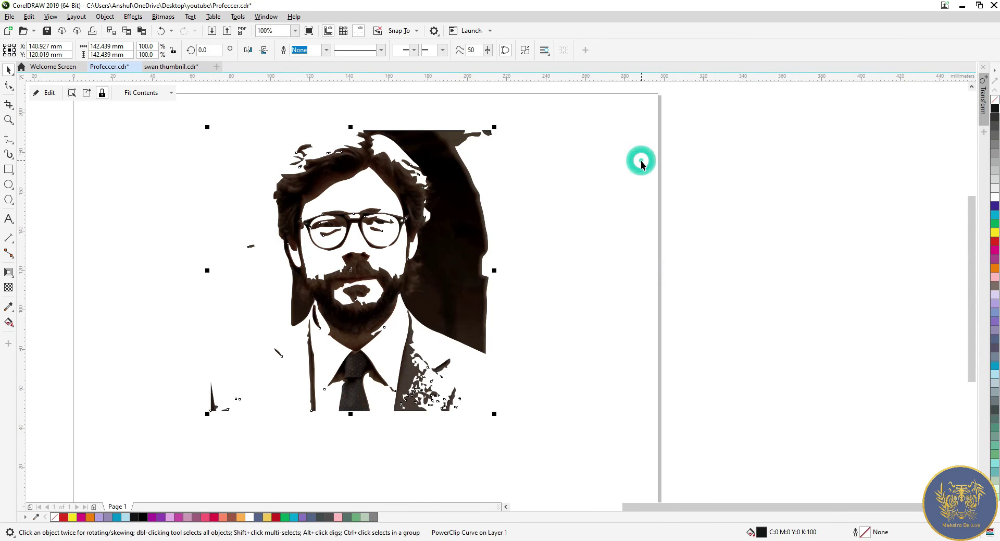
Extract the photo from the portrait PowerClip and drag it beside the portrait.
{"action": "left_click", "coordinate": [957, 165]}
{"action": "left_click_drag", "start_coordinate": [713, 250], "coordinate": [785, 229]}
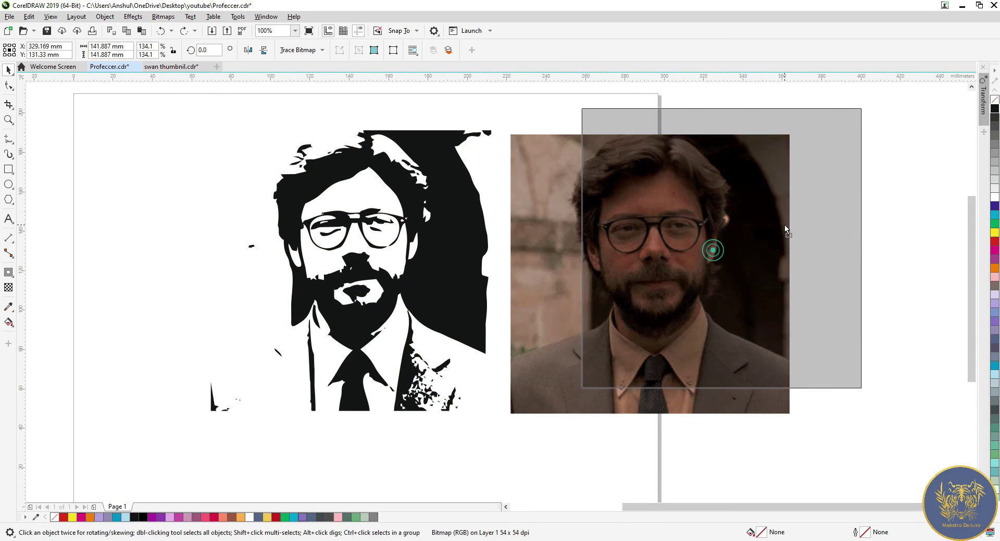
{"action": "left_click", "coordinate": [852, 388]}
{"action": "left_click", "coordinate": [699, 271]}
{"action": "scroll", "coordinate": [646, 261], "scroll_direction": "up", "scroll_amount": 2}
{"action": "scroll", "coordinate": [657, 283], "scroll_direction": "down", "scroll_amount": 4}
Shift both images left on the page and butt the photo against the portrait's right side.
{"action": "left_click_drag", "start_coordinate": [873, 429], "coordinate": [872, 430]}
{"action": "mouse_move", "coordinate": [625, 284]}
{"action": "left_mouse_down"}
{"action": "mouse_move", "coordinate": [563, 294]}
{"action": "mouse_move", "coordinate": [536, 278]}
{"action": "left_mouse_up"}
{"action": "key", "text": "Escape"}
{"action": "left_click", "coordinate": [536, 413]}
{"action": "scroll", "coordinate": [536, 413], "scroll_direction": "up", "scroll_amount": 2}
{"action": "left_click_drag", "start_coordinate": [712, 358], "coordinate": [716, 357]}
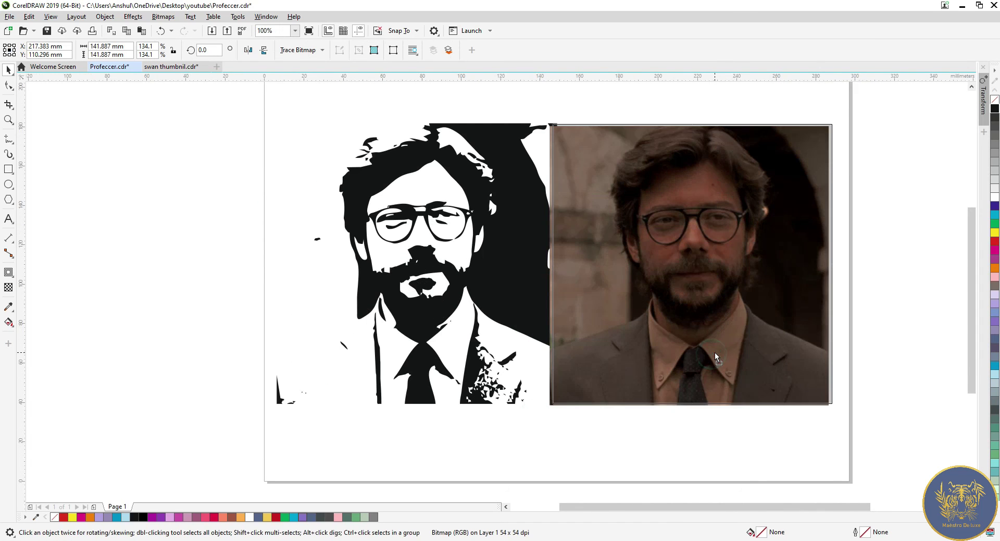
{"action": "left_click", "coordinate": [589, 467]}
{"action": "left_click", "coordinate": [419, 300]}
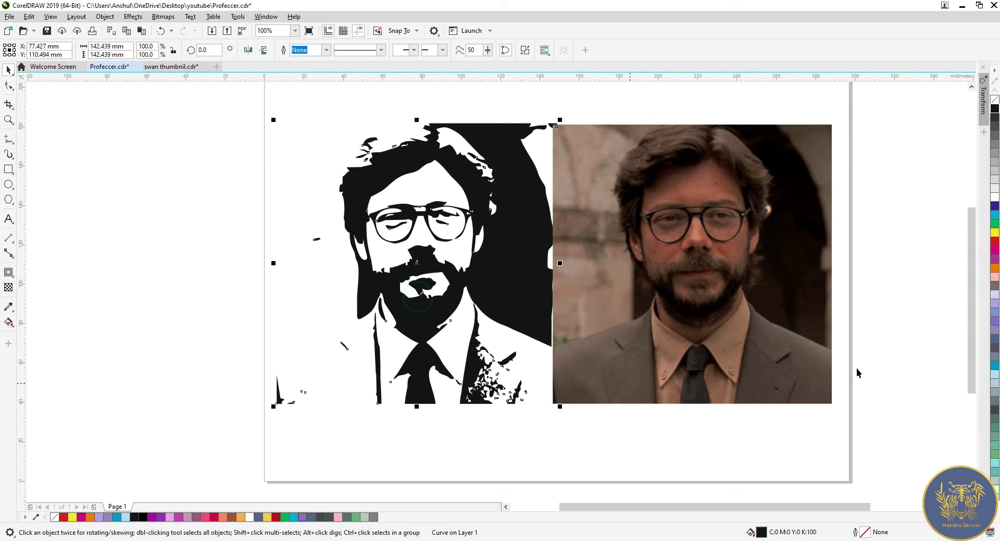
Try red, teal, grey, pink and white fills on the portrait, settling on magenta.
{"action": "left_click", "coordinate": [995, 242]}
{"action": "left_click", "coordinate": [913, 384]}
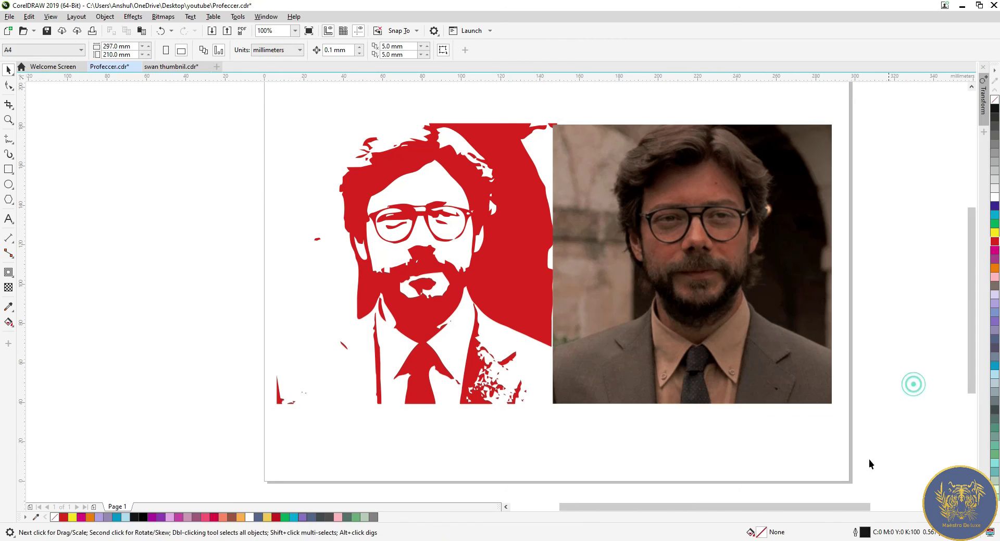
{"action": "left_click", "coordinate": [492, 388]}
{"action": "left_click", "coordinate": [994, 475]}
{"action": "left_click", "coordinate": [994, 402]}
{"action": "left_click", "coordinate": [994, 364]}
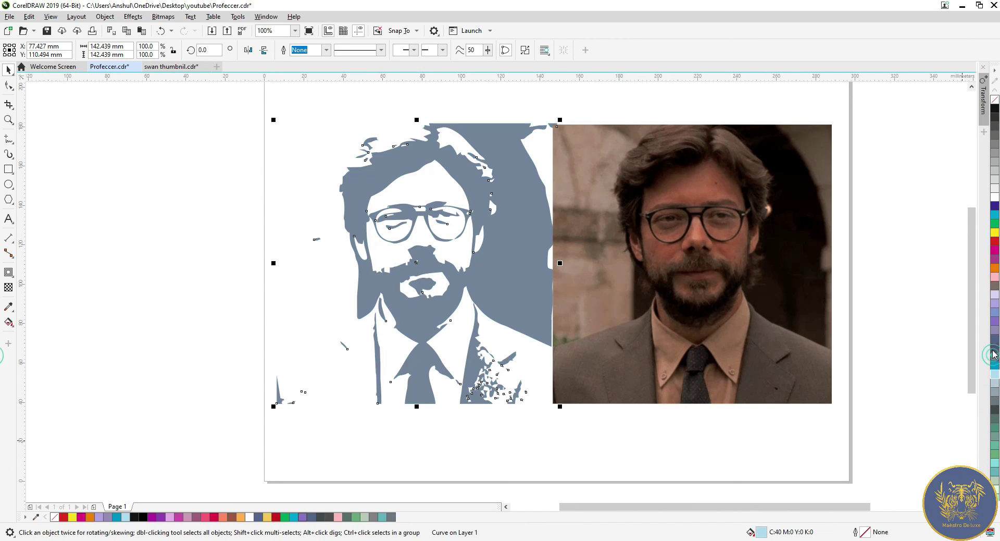
{"action": "left_click", "coordinate": [995, 276]}
{"action": "left_click", "coordinate": [994, 250]}
{"action": "left_click", "coordinate": [994, 196]}
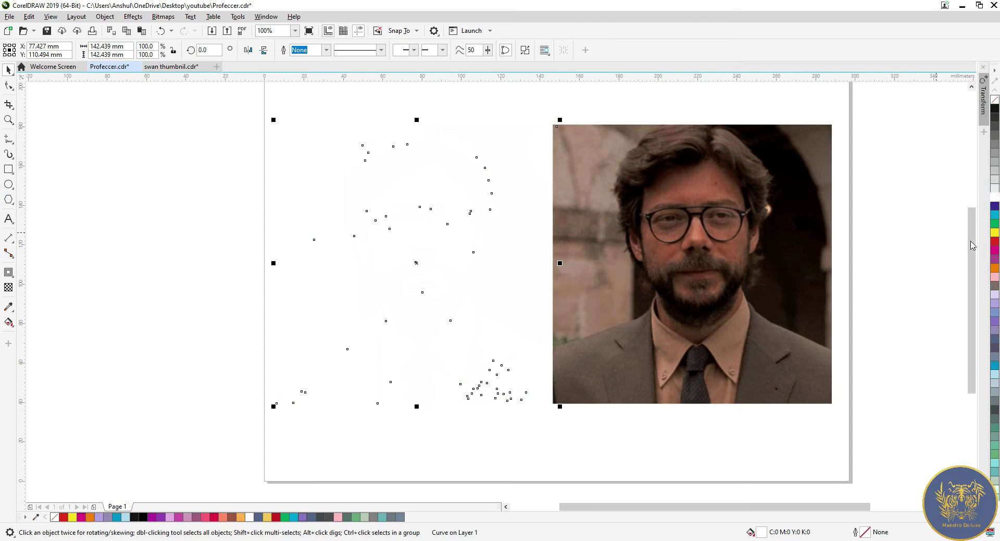
{"action": "left_click", "coordinate": [996, 254]}
{"action": "left_click", "coordinate": [681, 440]}
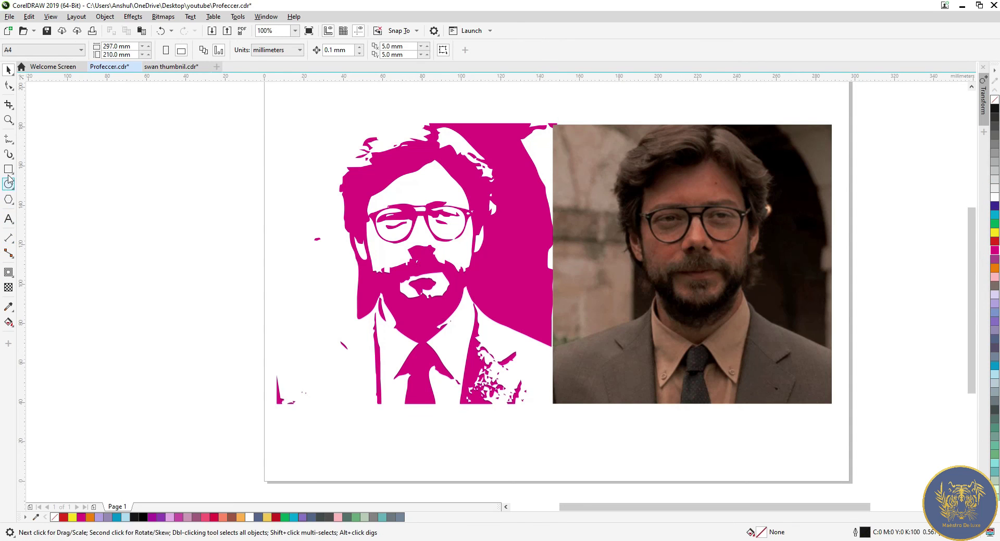
Draw a rectangle covering the whole portrait and fill it black.
{"action": "left_click", "coordinate": [10, 169]}
{"action": "left_click_drag", "start_coordinate": [224, 105], "coordinate": [583, 440]}
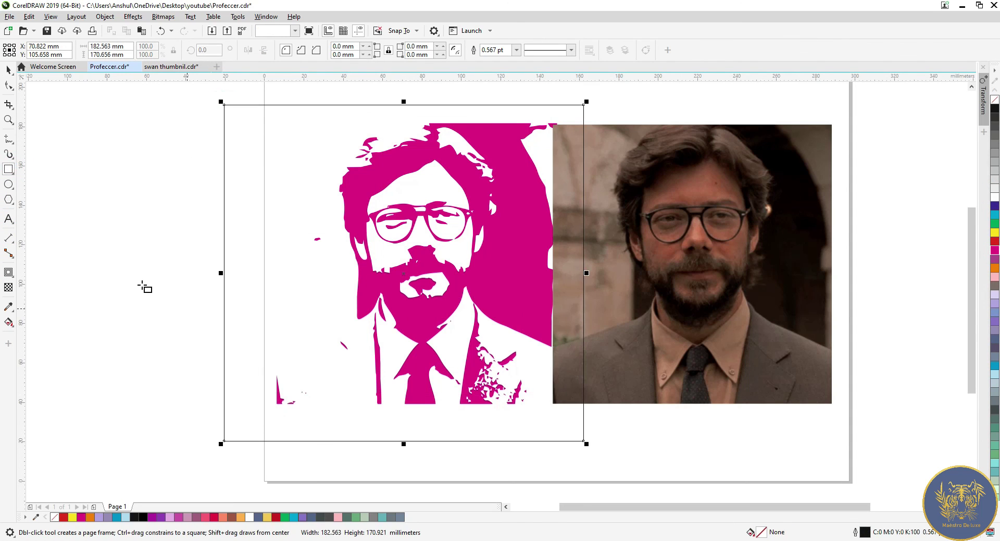
{"action": "left_click", "coordinate": [8, 71]}
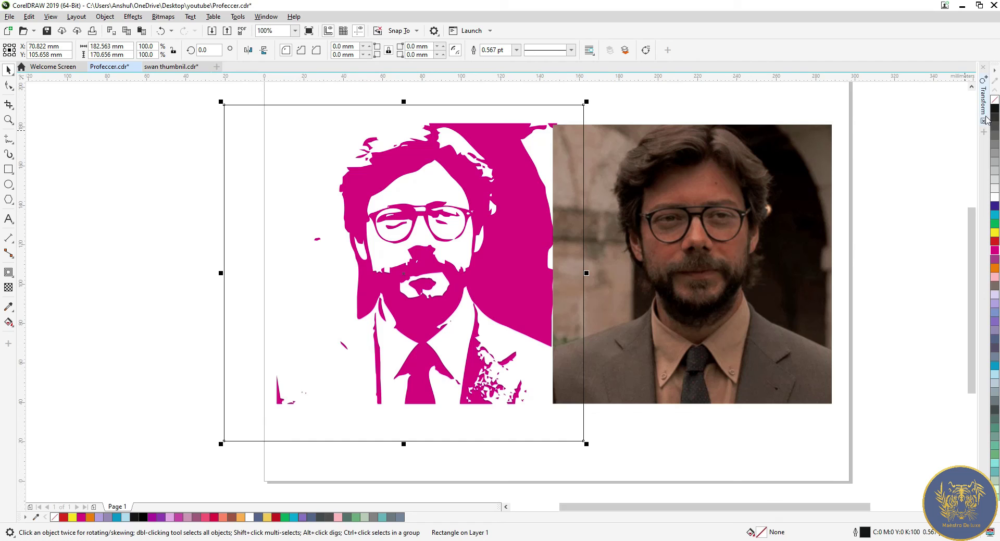
{"action": "left_click", "coordinate": [995, 108]}
Send the black rectangle to the back of the page behind the portrait, then apply orange.
{"action": "right_click", "coordinate": [282, 140]}
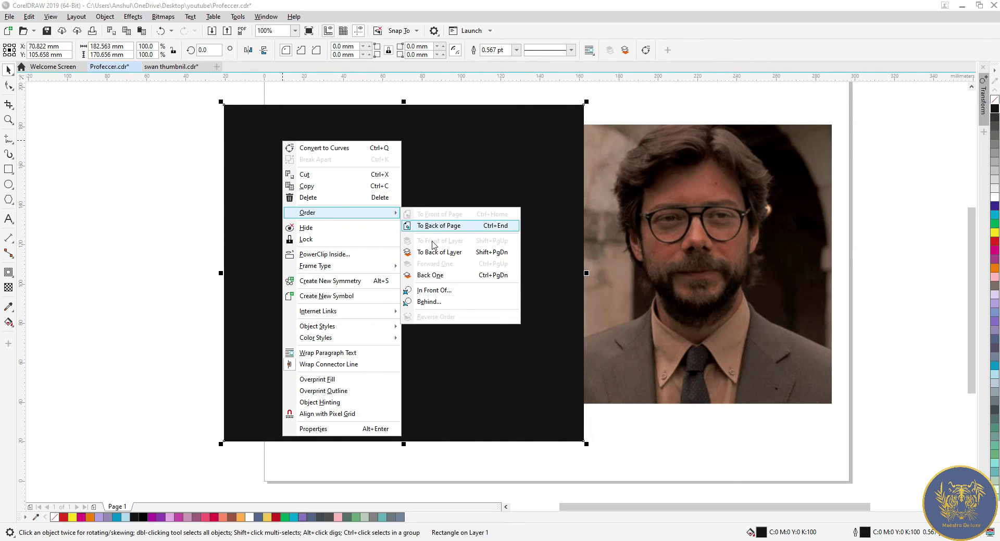
{"action": "mouse_move", "coordinate": [342, 212]}
{"action": "left_click", "coordinate": [437, 252]}
{"action": "left_click", "coordinate": [143, 262]}
{"action": "left_click", "coordinate": [300, 259]}
{"action": "left_click", "coordinate": [262, 248]}
{"action": "left_click", "coordinate": [185, 253]}
{"action": "left_click", "coordinate": [280, 230]}
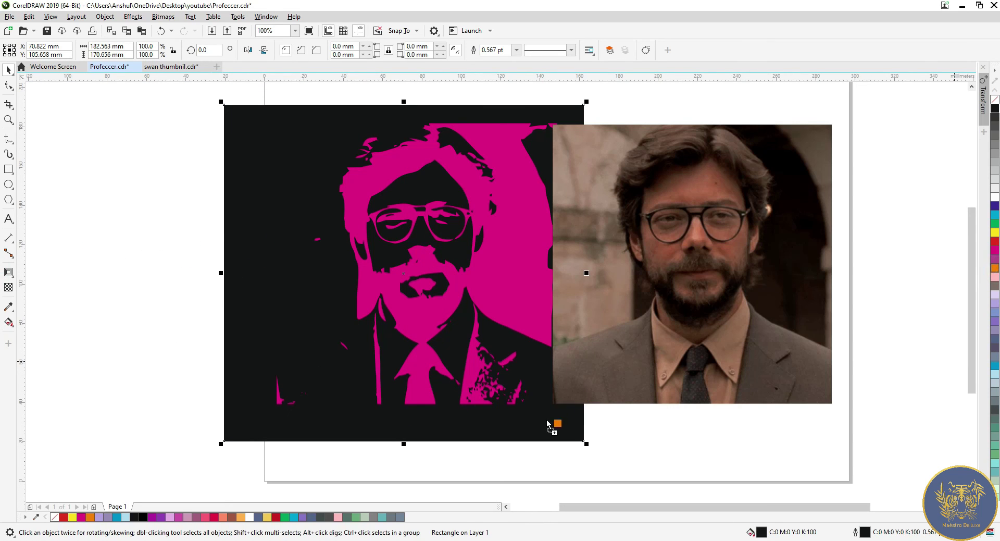
{"action": "left_click_drag", "start_coordinate": [548, 425], "coordinate": [550, 426]}
Recolour the background rectangle yellow and nudge the photo slightly right and up.
{"action": "left_click", "coordinate": [731, 436]}
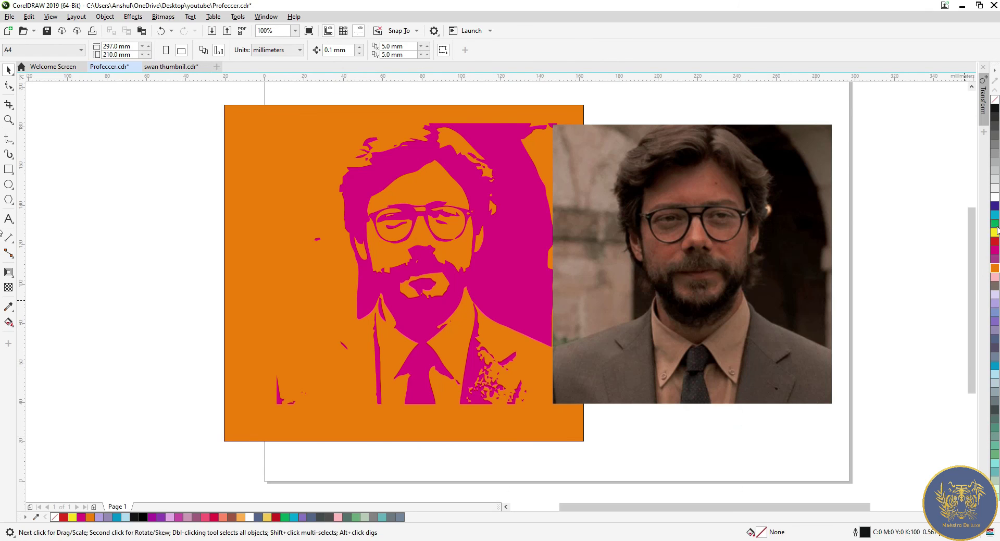
{"action": "left_click_drag", "start_coordinate": [615, 450], "coordinate": [546, 428]}
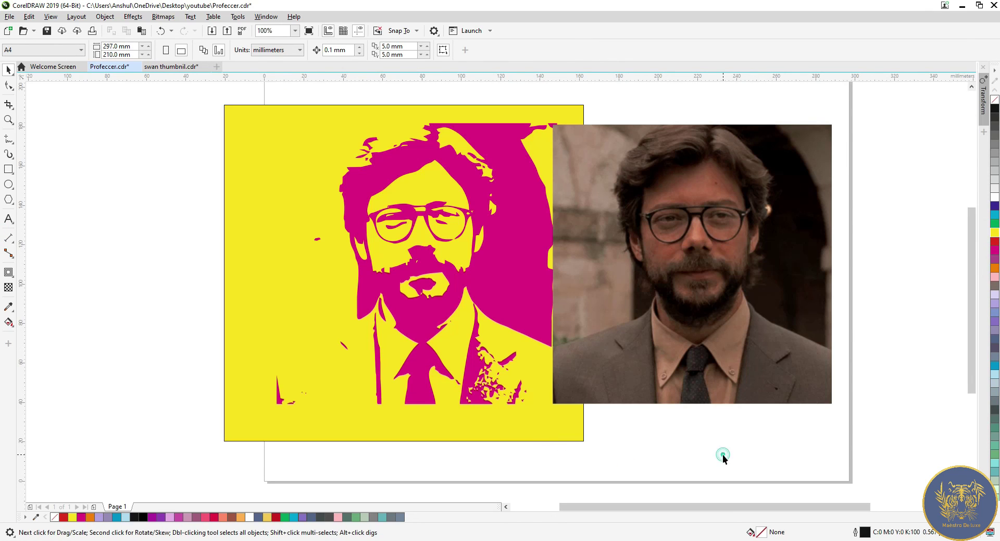
{"action": "left_click_drag", "start_coordinate": [691, 379], "coordinate": [725, 372]}
{"action": "left_click", "coordinate": [680, 461]}
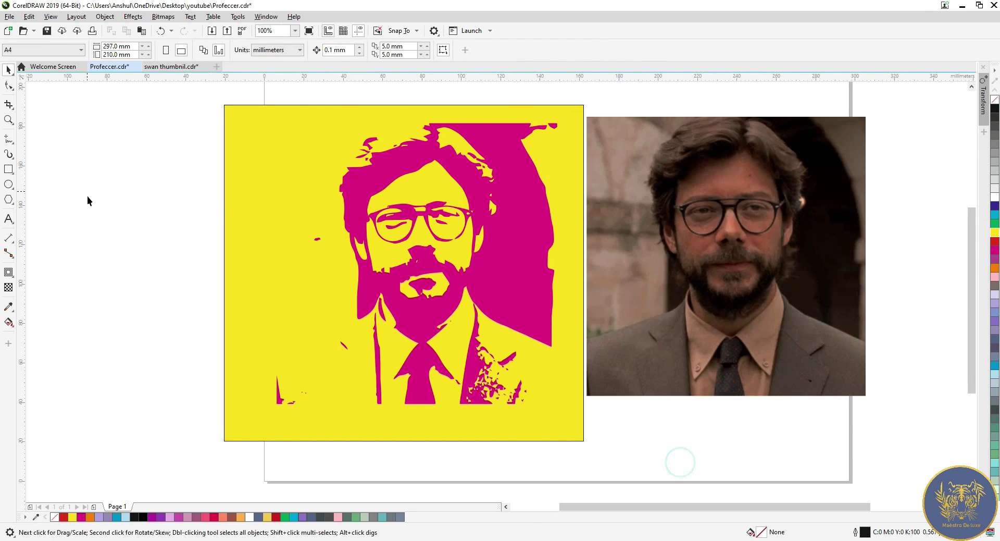
{"action": "scroll", "coordinate": [87, 196], "scroll_direction": "down", "scroll_amount": 3}
{"action": "scroll", "coordinate": [103, 235], "scroll_direction": "up", "scroll_amount": 3}
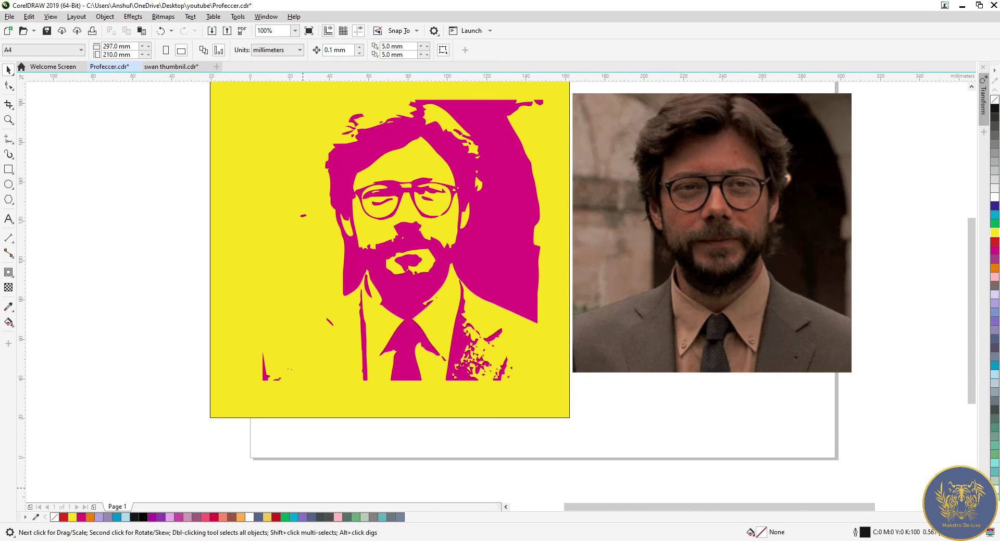
{"action": "scroll", "coordinate": [467, 485], "scroll_direction": "down", "scroll_amount": 3}
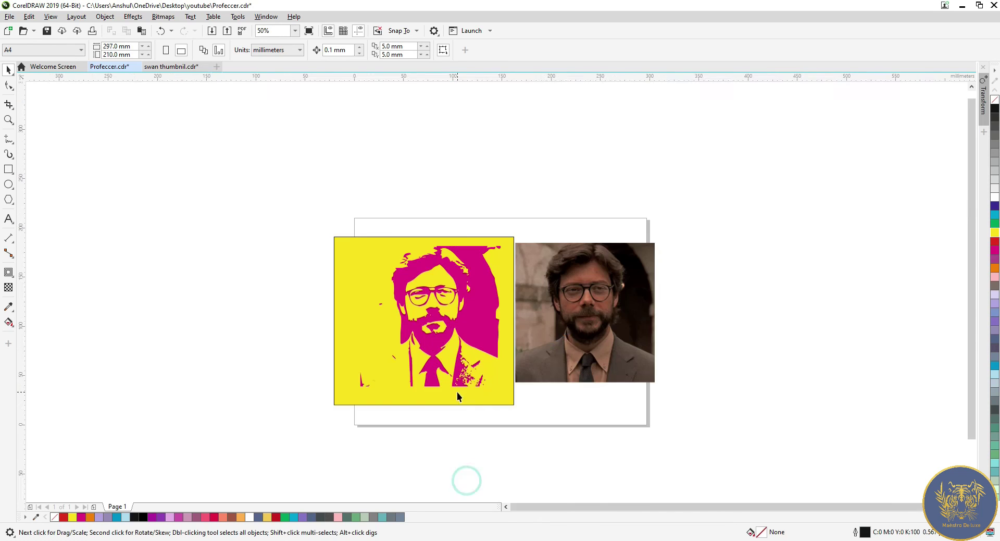
{"action": "scroll", "coordinate": [568, 334], "scroll_direction": "up", "scroll_amount": 3}
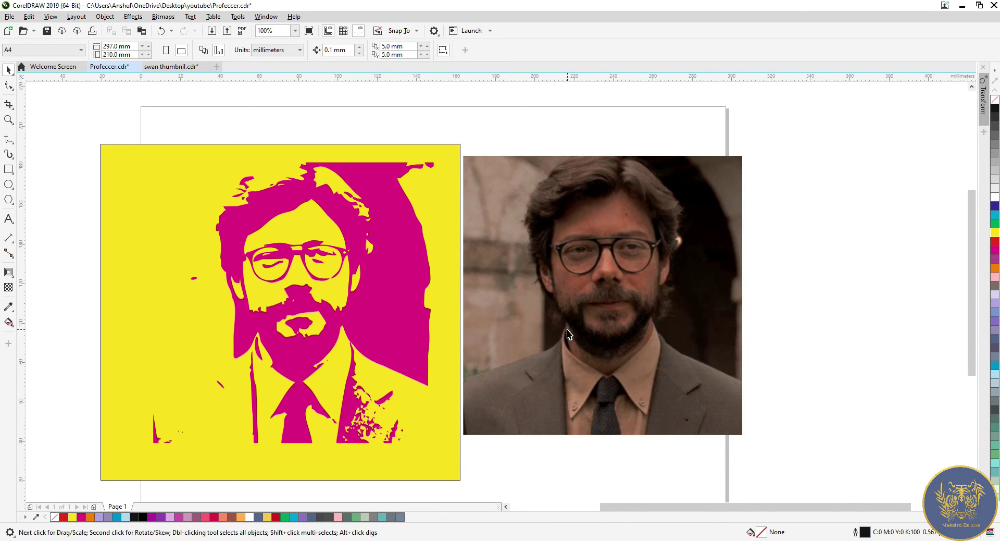